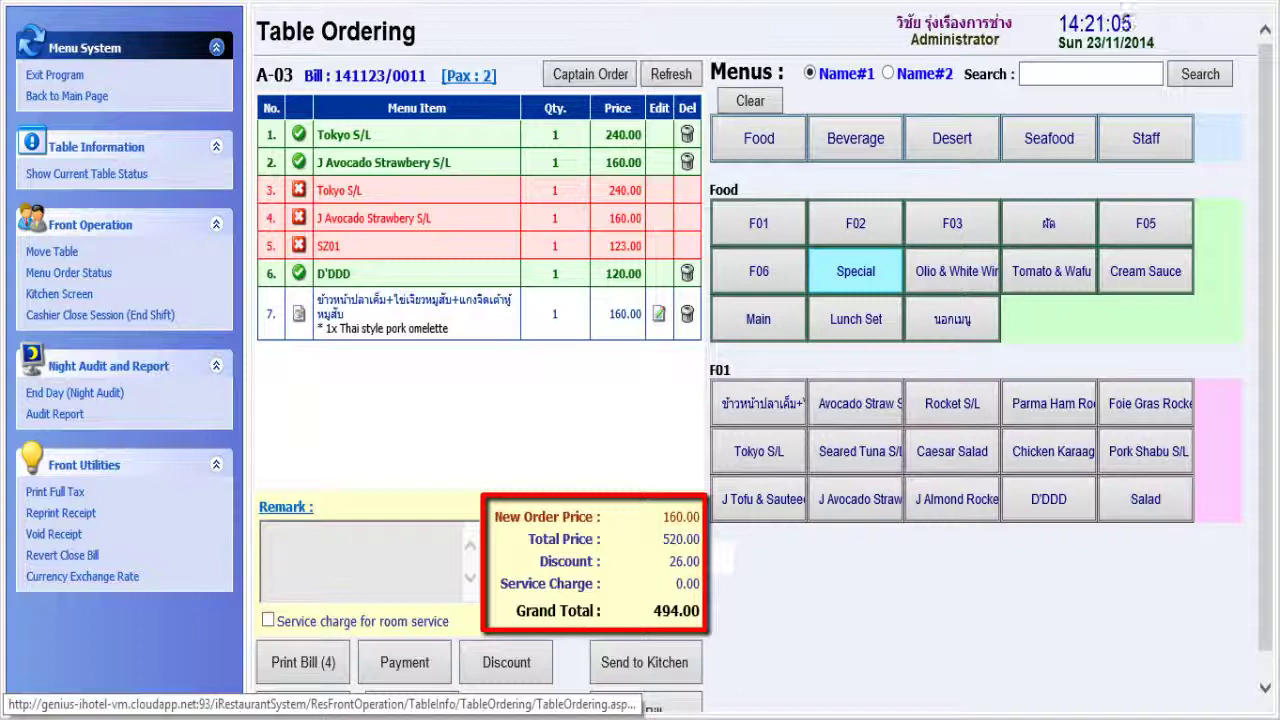
- Set the pax amount for table A-03 to 5 and save the update
scroll(760, 400, down, 1)
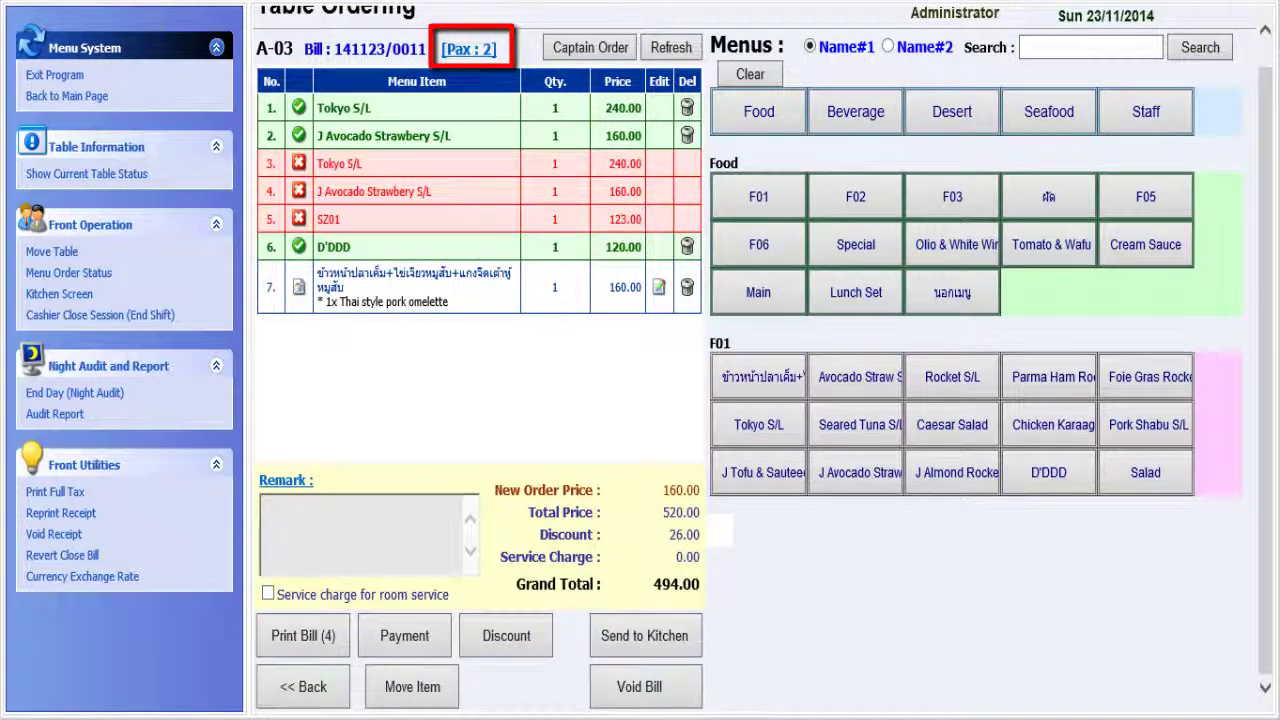
click(469, 48)
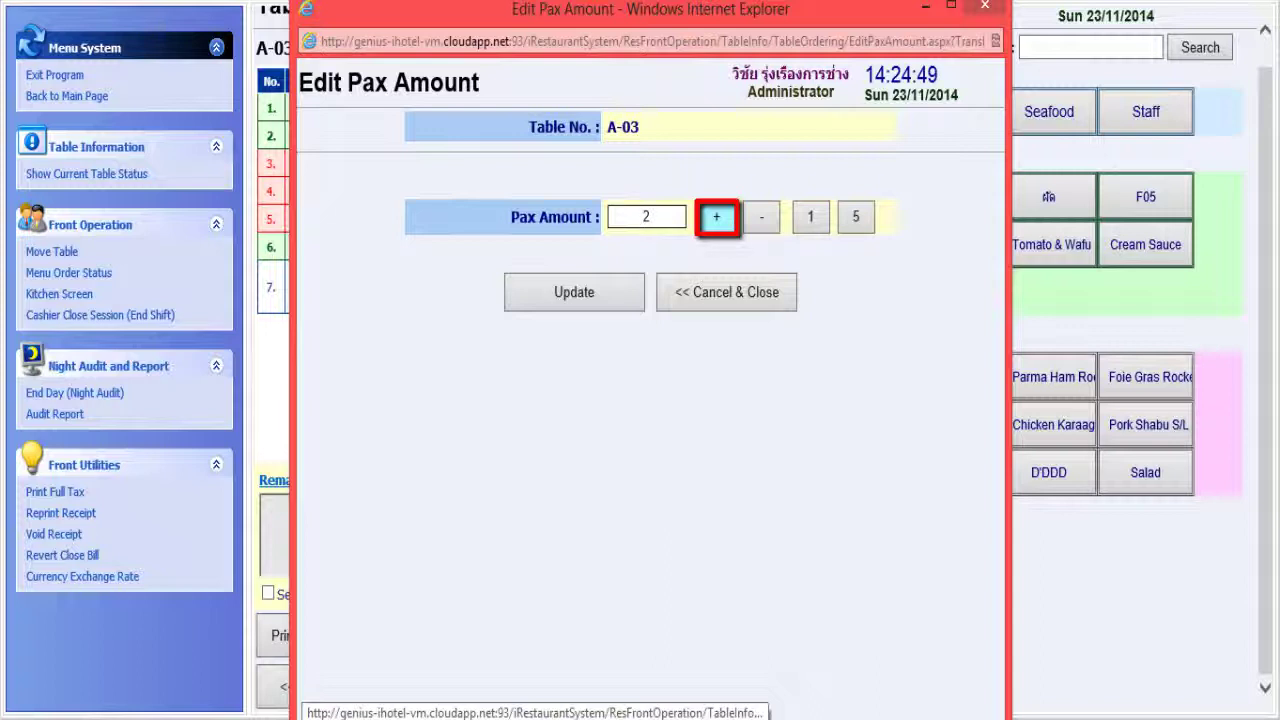
click(716, 217)
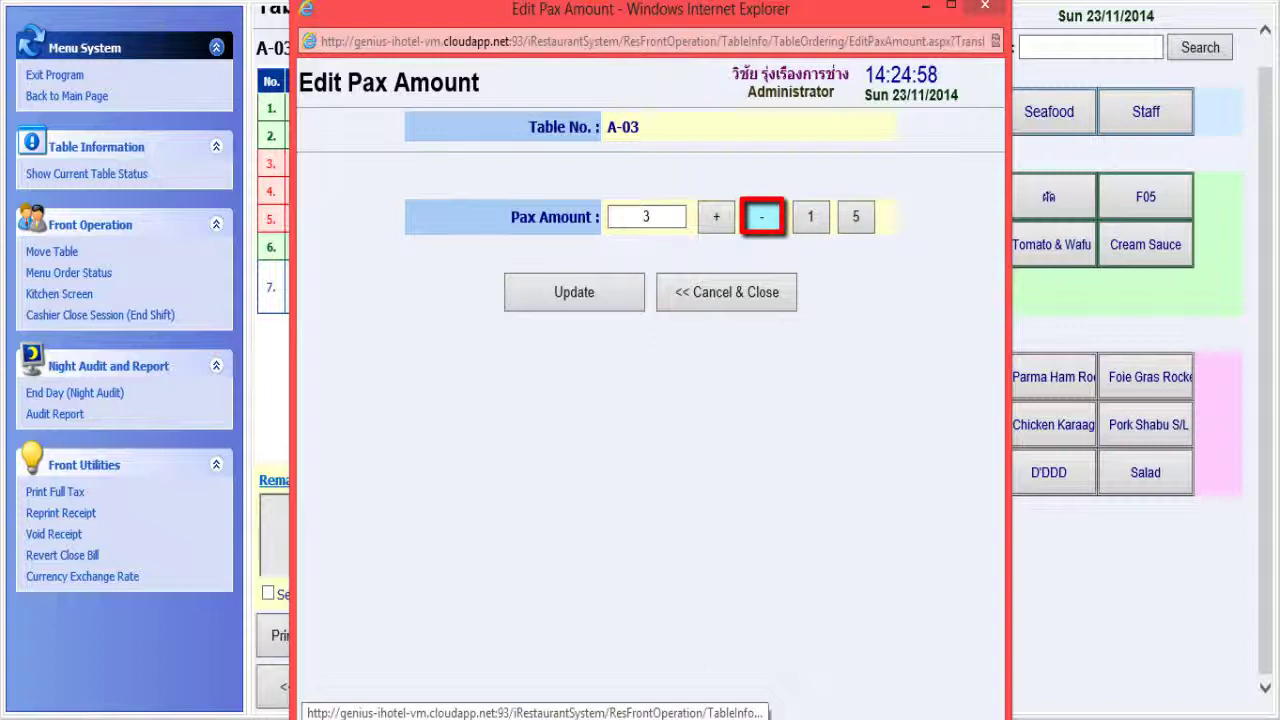
click(762, 217)
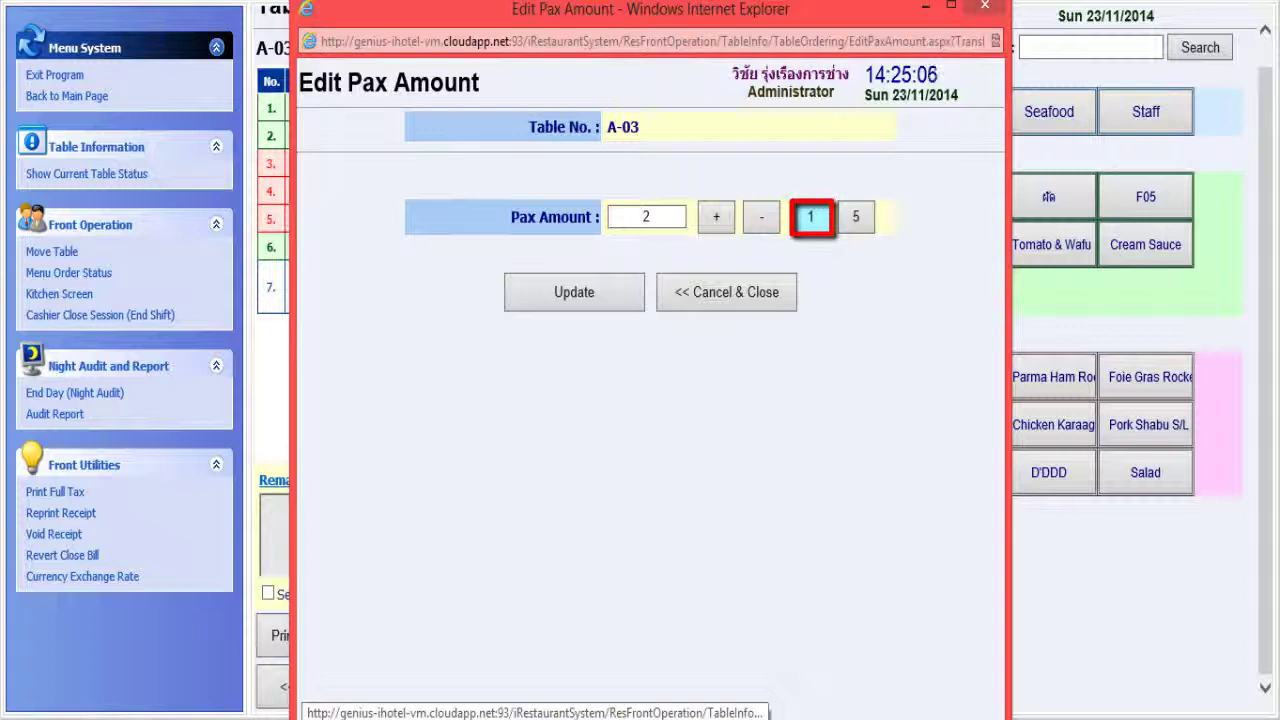
click(811, 217)
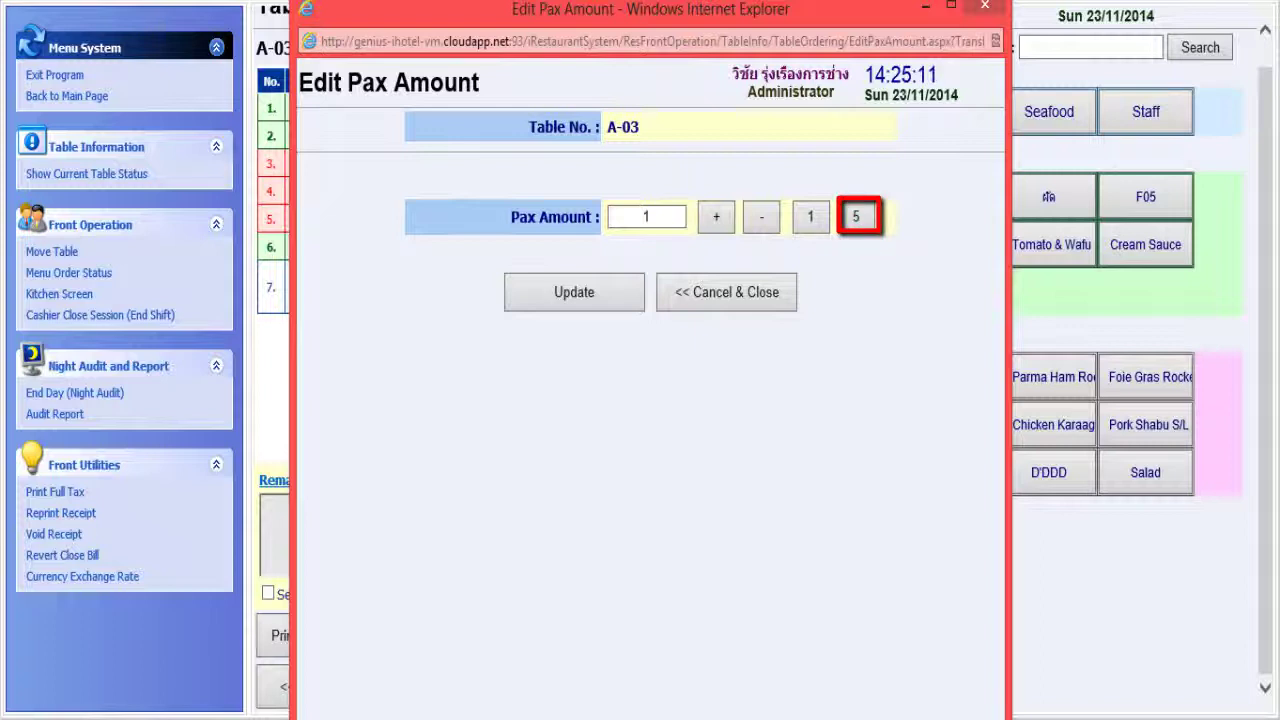
click(855, 217)
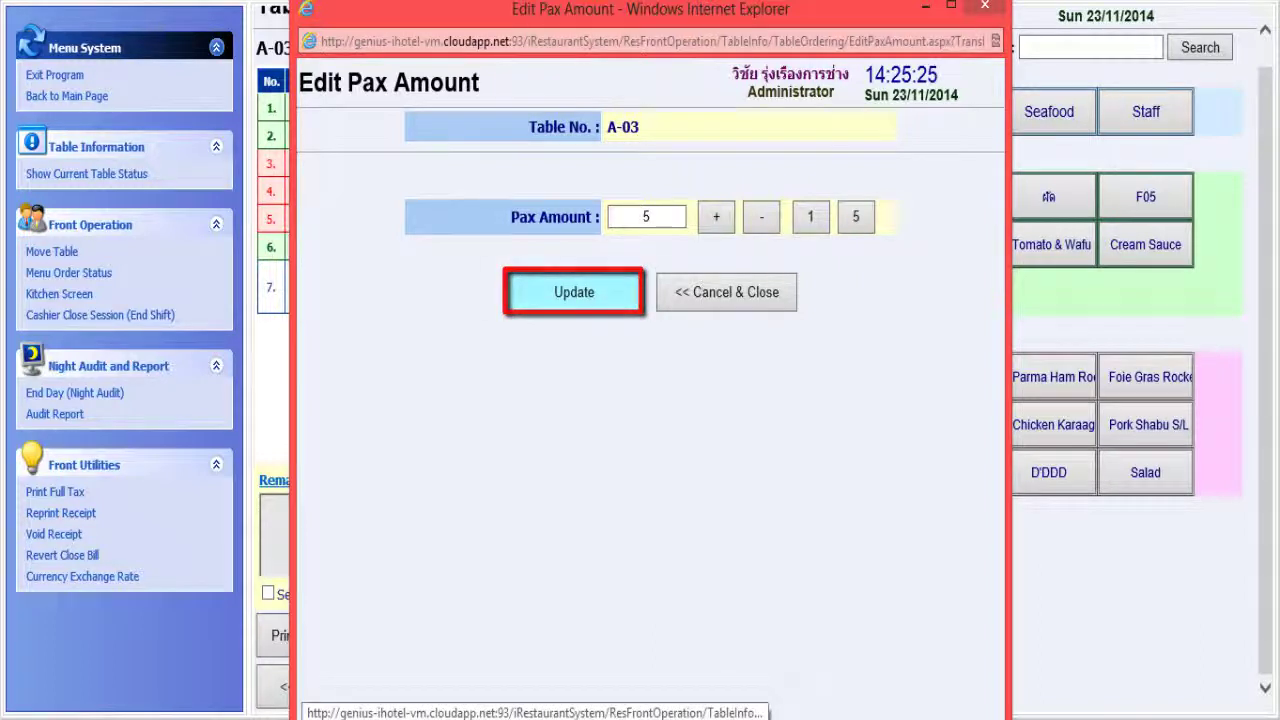
click(574, 292)
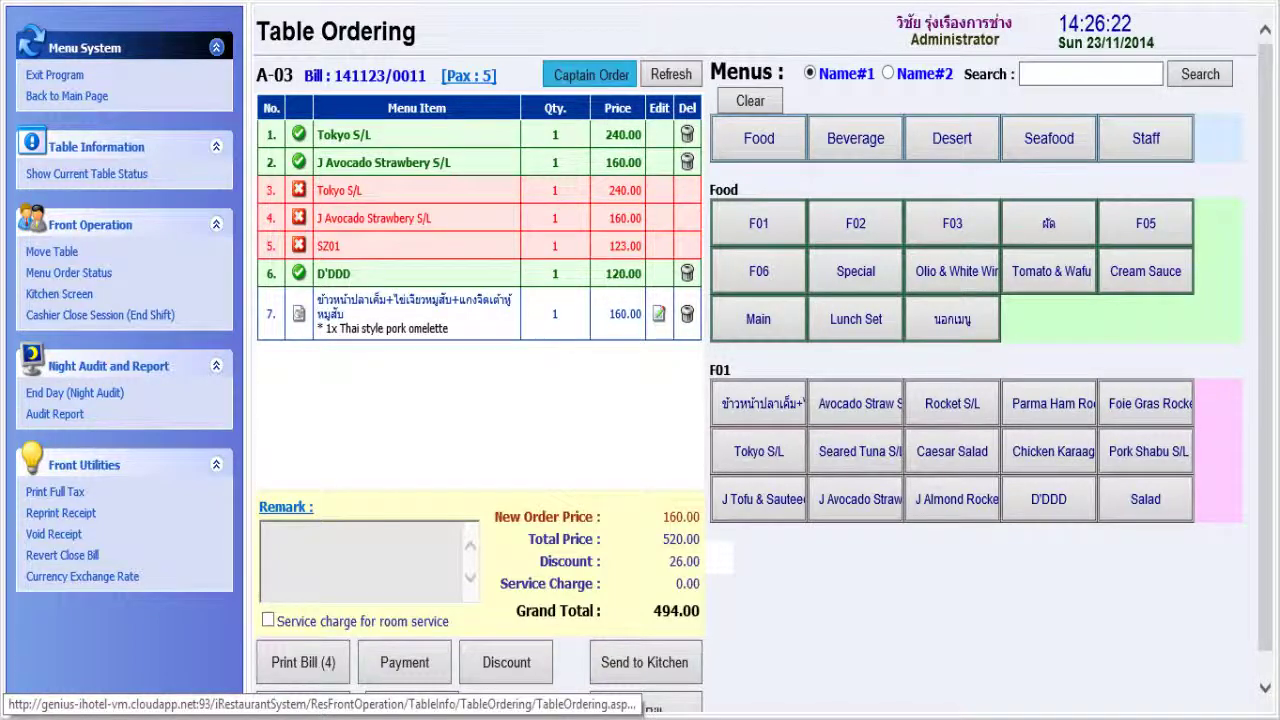
- Add a new captain order number to the Captain Order Booking for table A-03
click(591, 75)
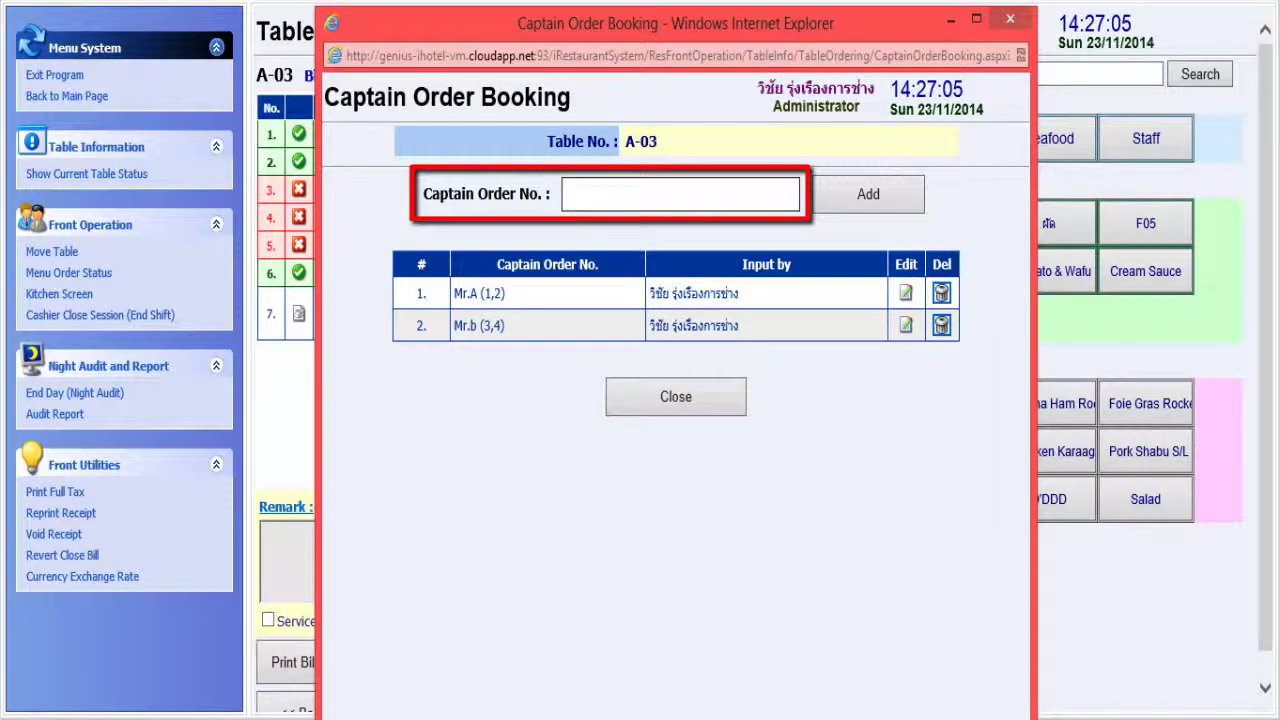
text(12345)
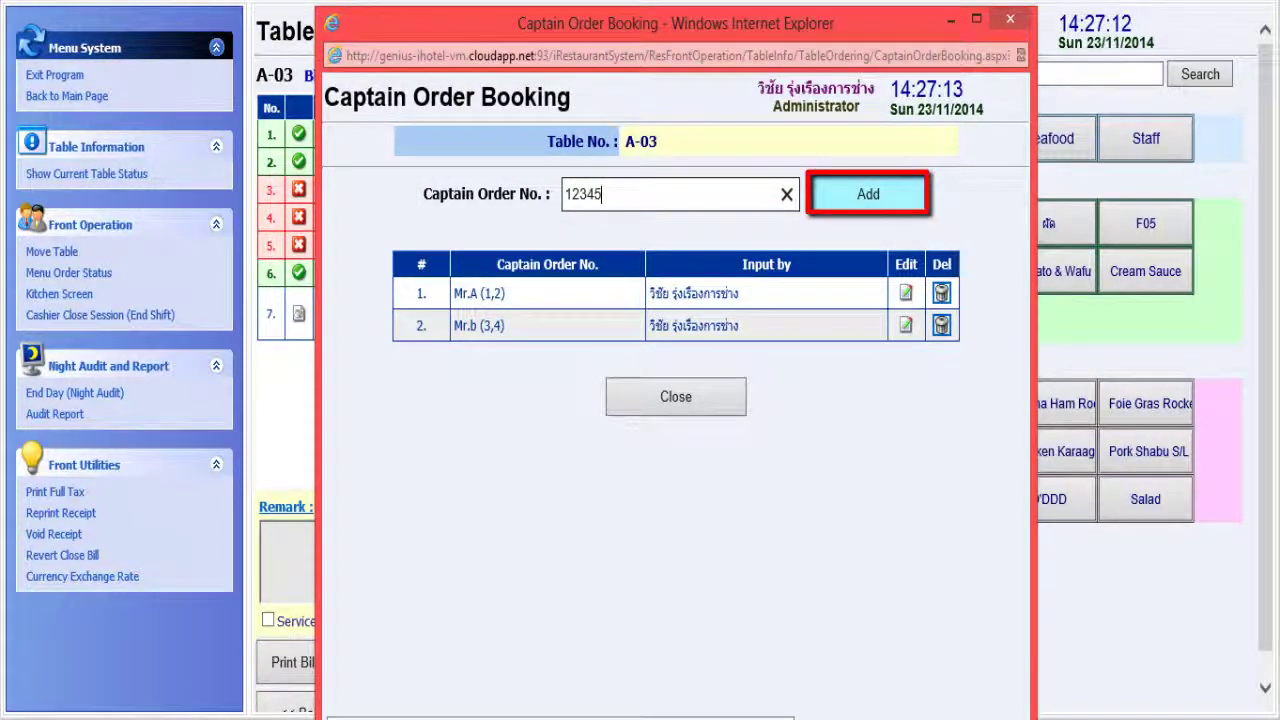
key(Return)
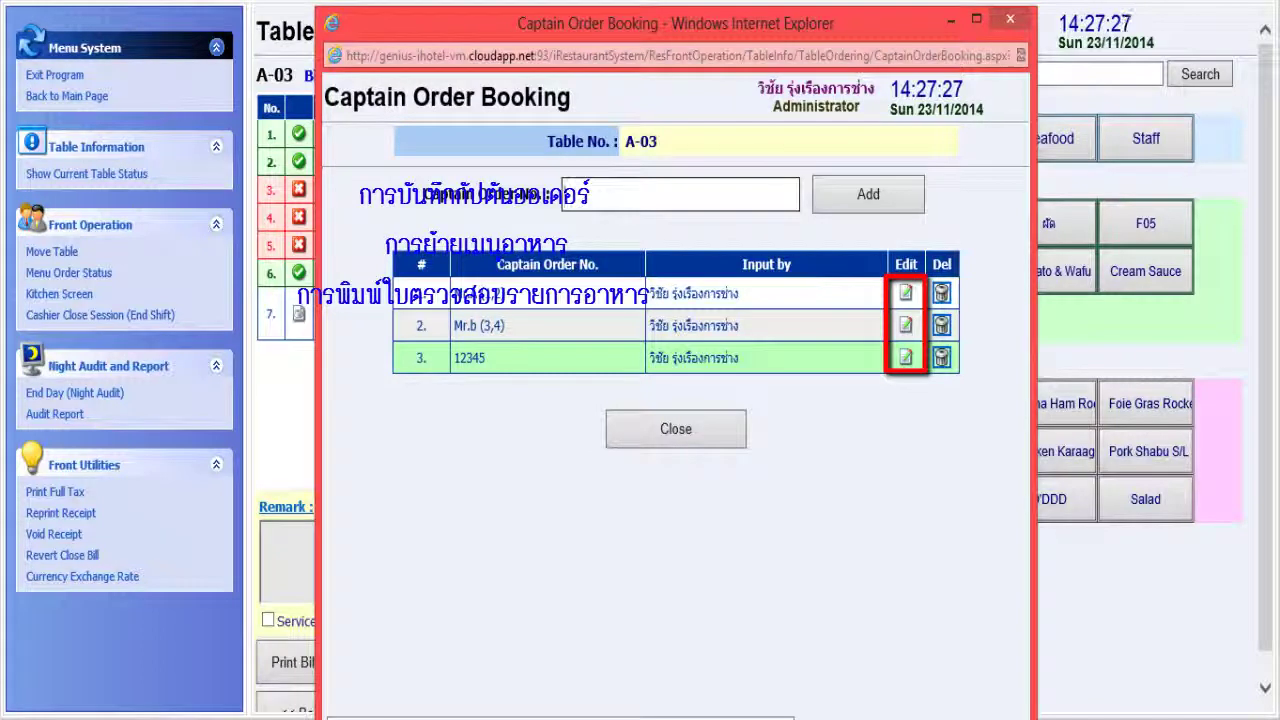
- Edit the third captain order entry by appending the digit 6 to its number and save the update
click(905, 357)
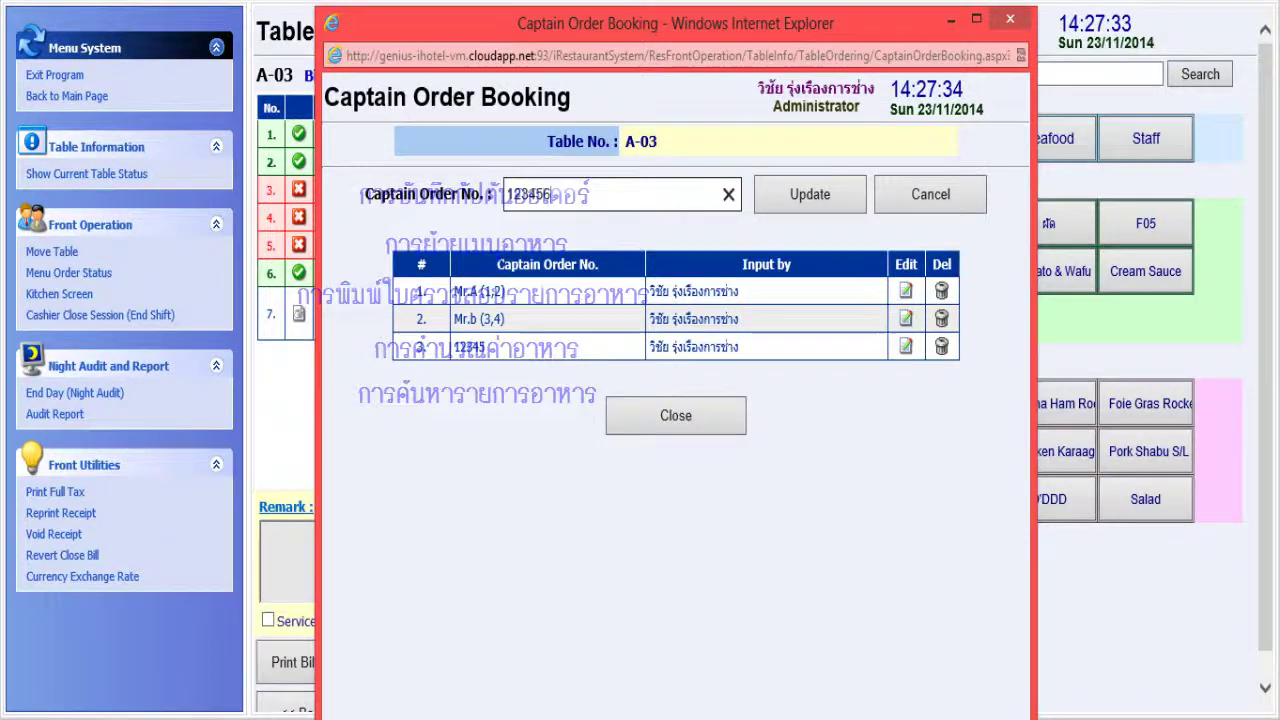
text(6)
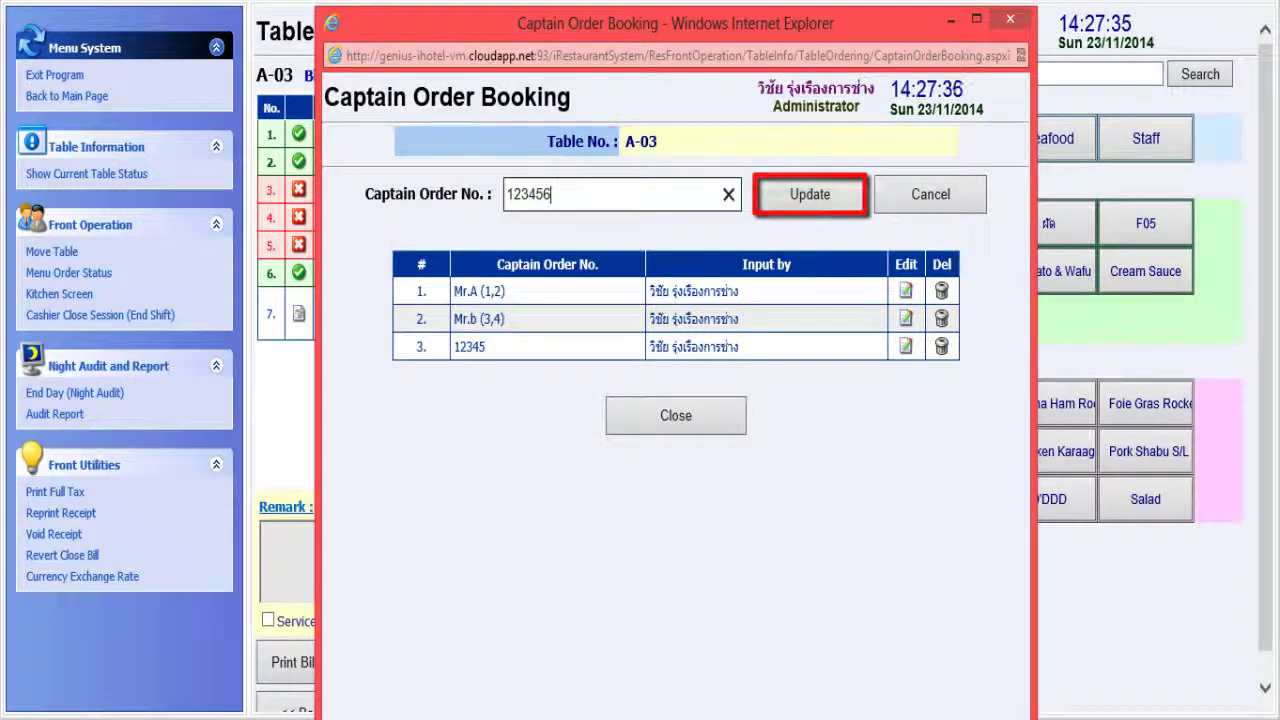
key(Return)
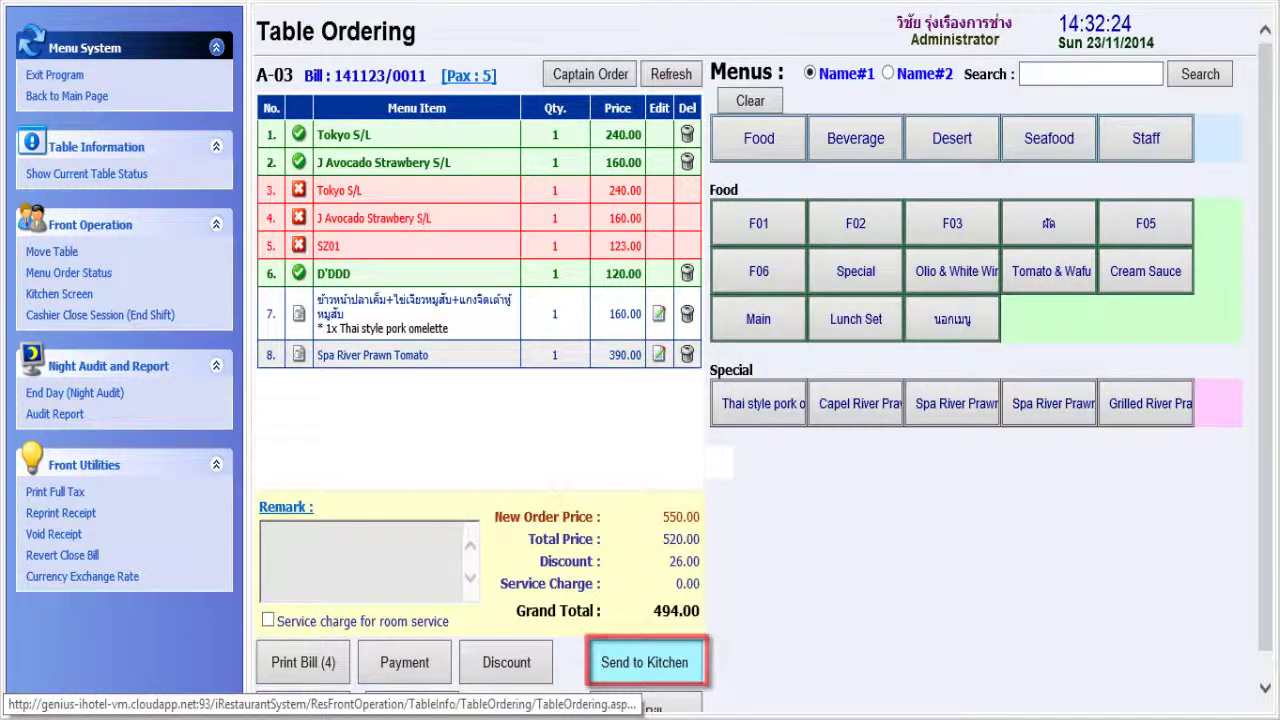
- Send the unsent menu items of table A-03 to the kitchen
click(644, 662)
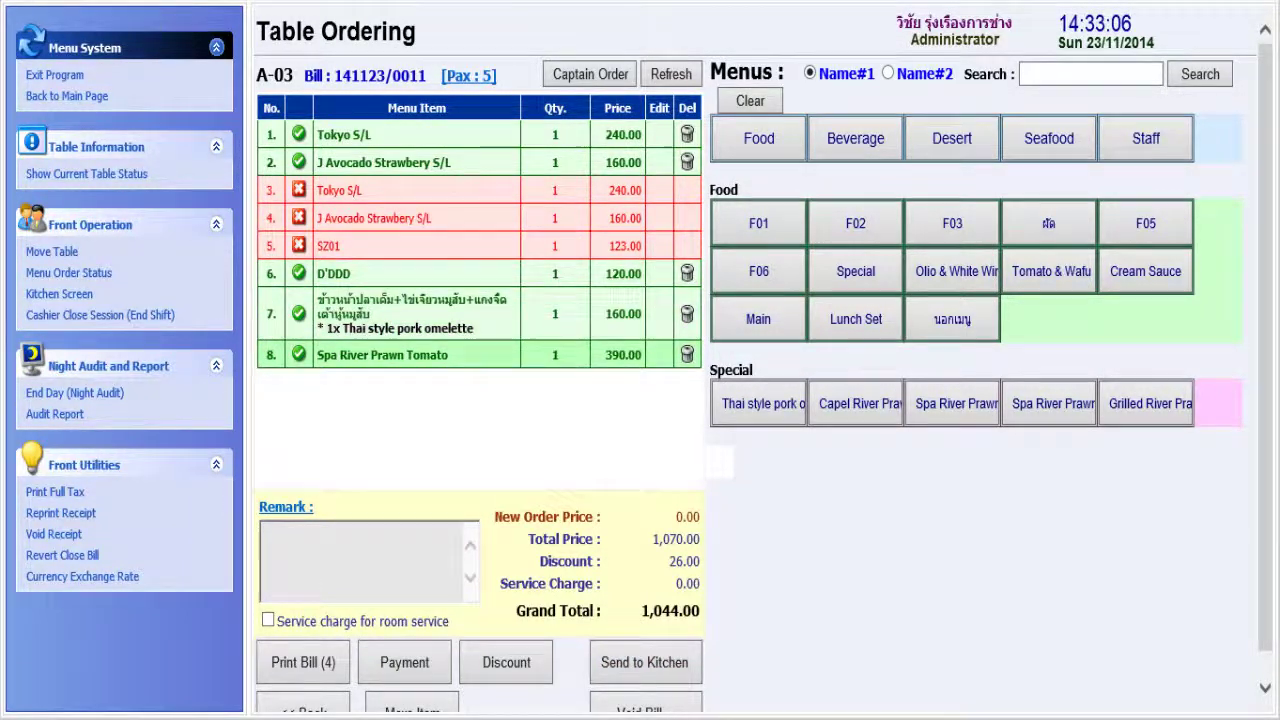
- Start moving items from table A-03 and select items 6 to 8, D'DDD through Spa River Prawn Tomato
scroll(480, 300, down, 1)
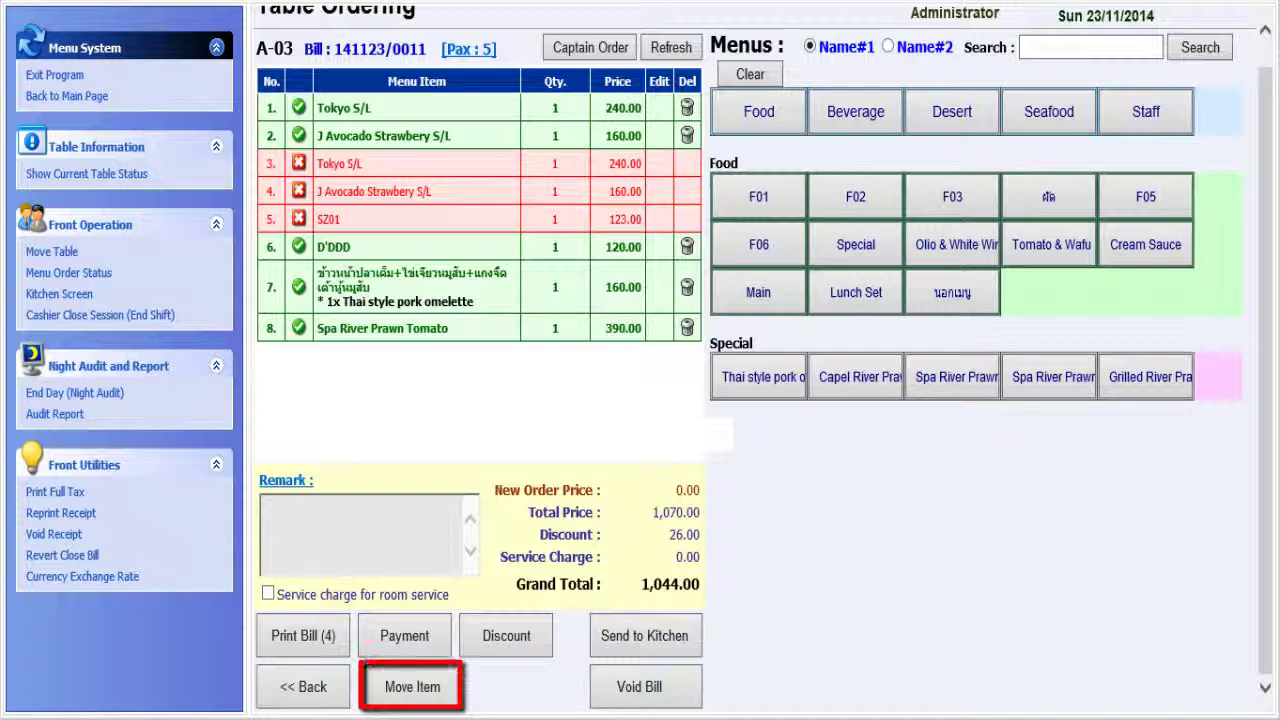
click(414, 687)
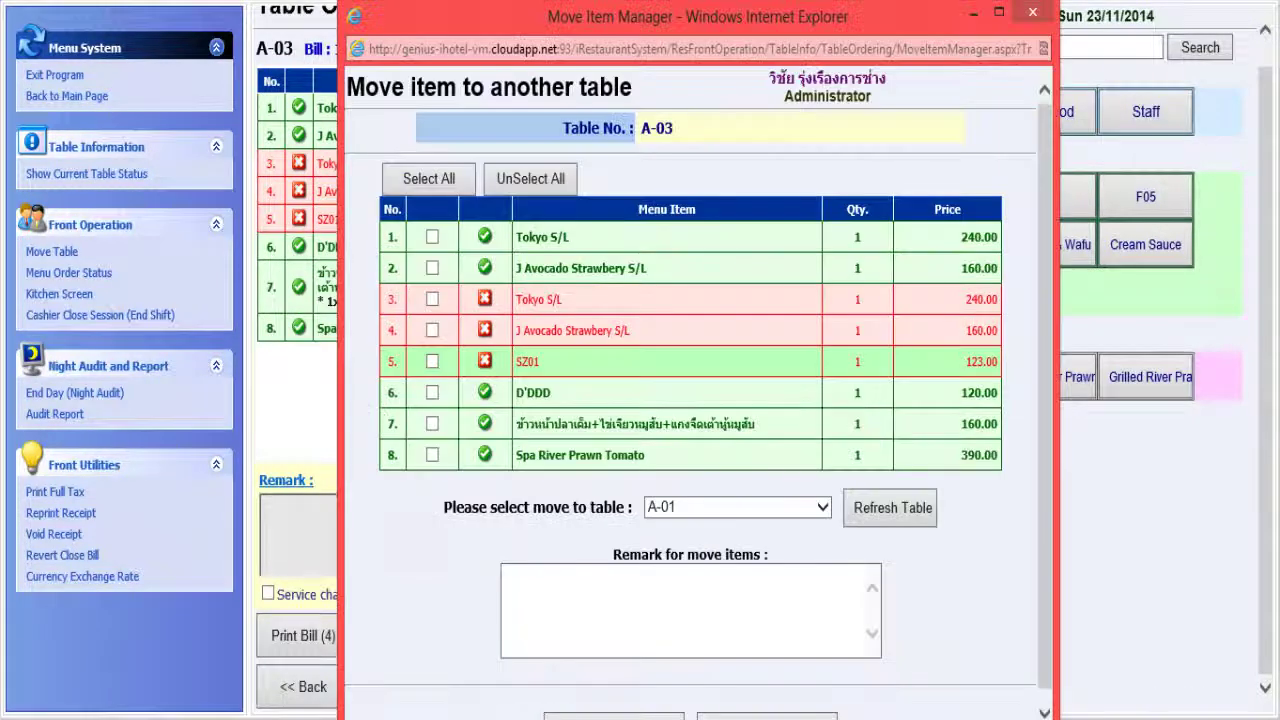
click(432, 392)
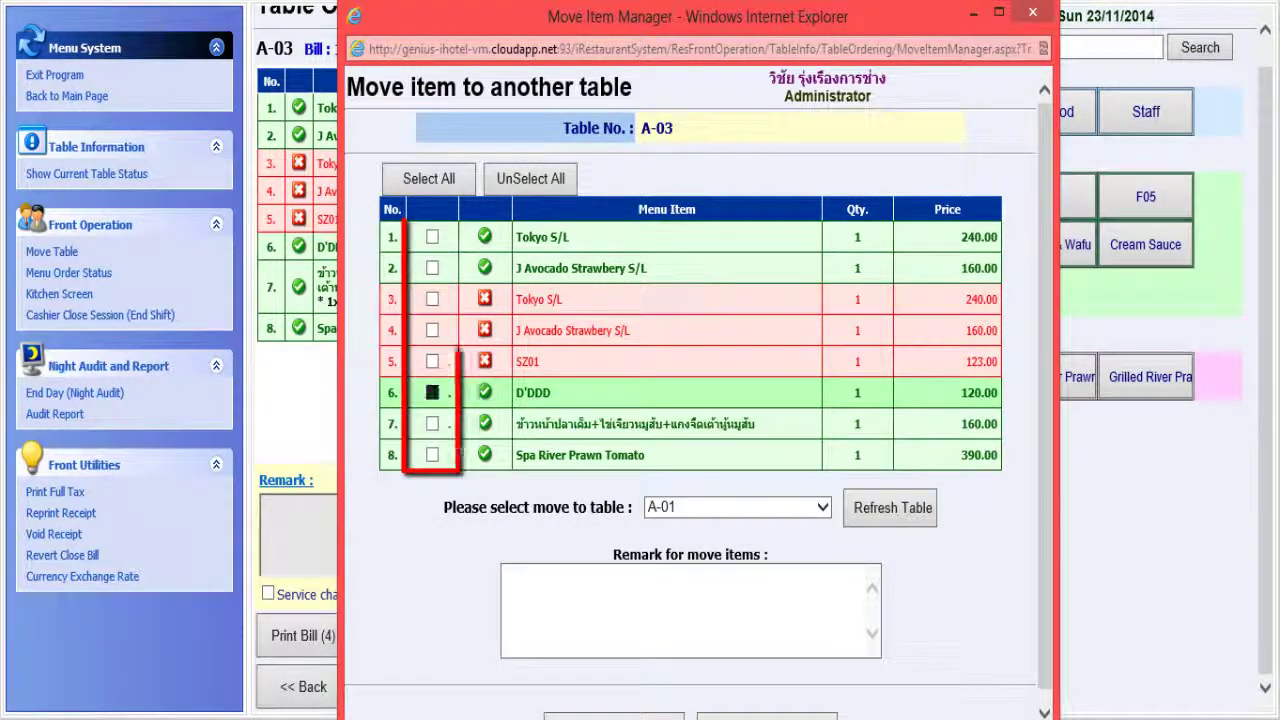
click(432, 423)
click(432, 454)
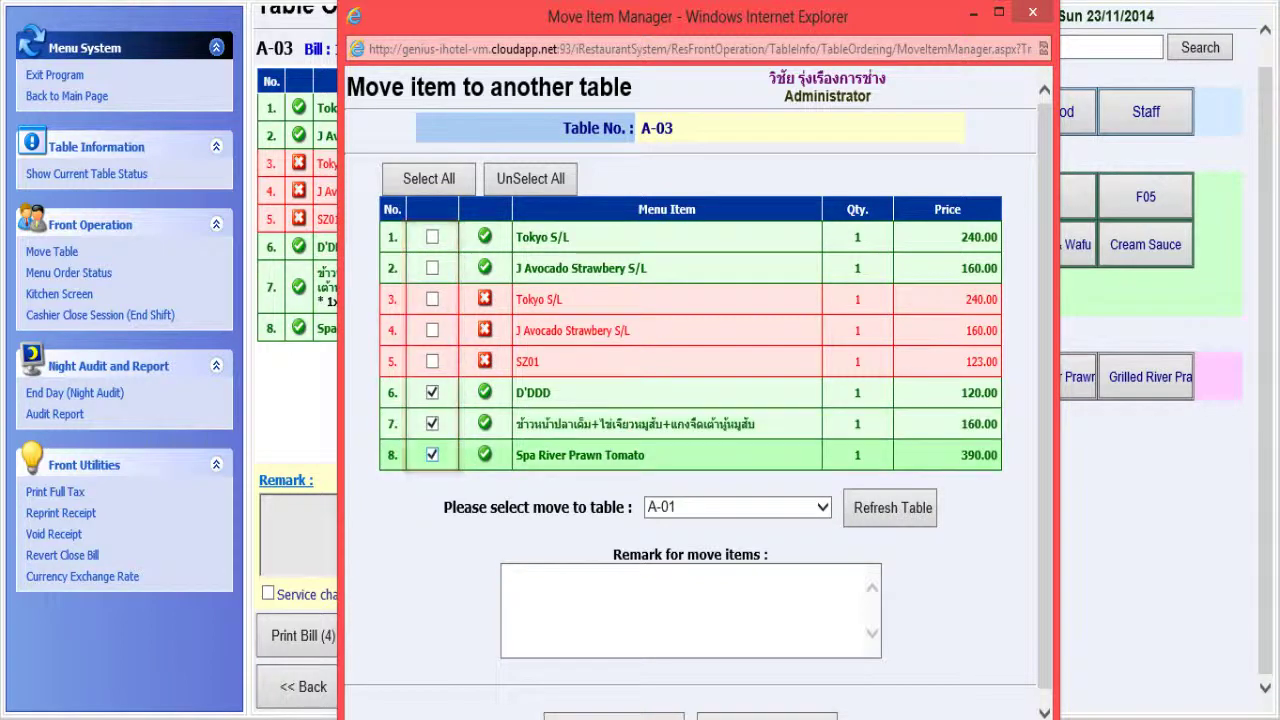
- Move the selected items to table A-02 with the remark "ลูกค้าขอย้ายโต๊ะ"
click(737, 507)
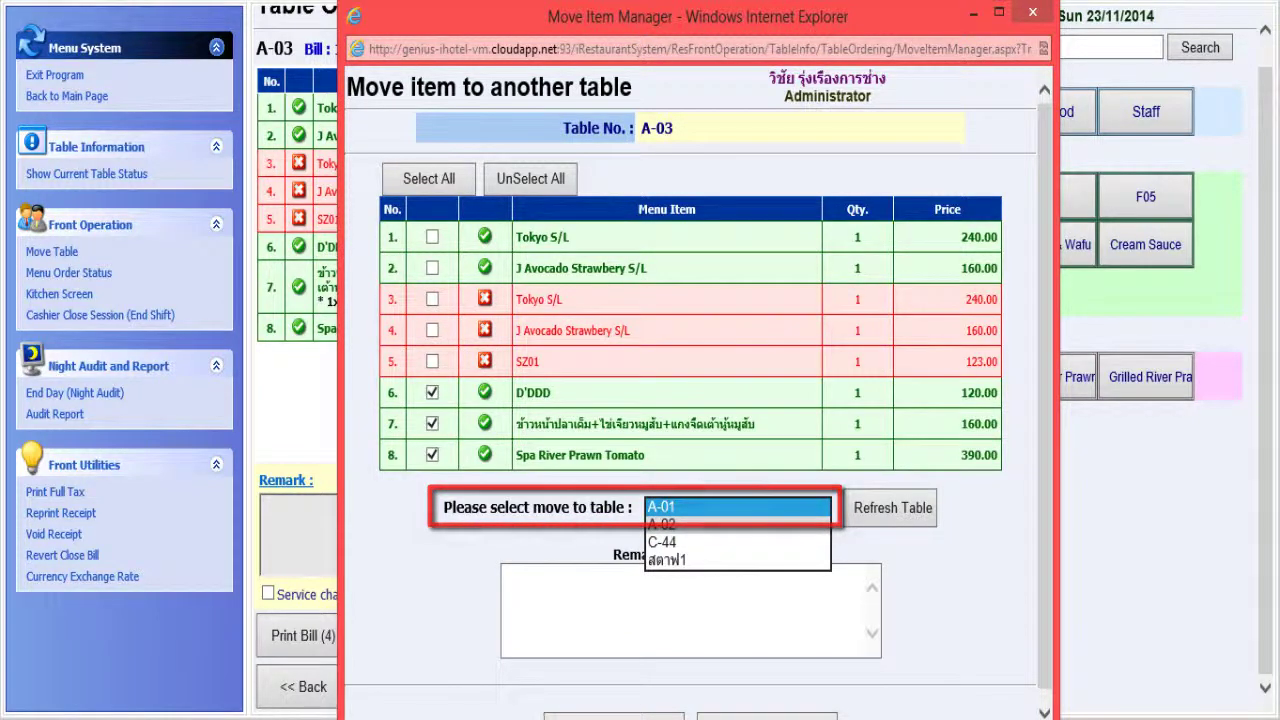
key(Down)
key(Return)
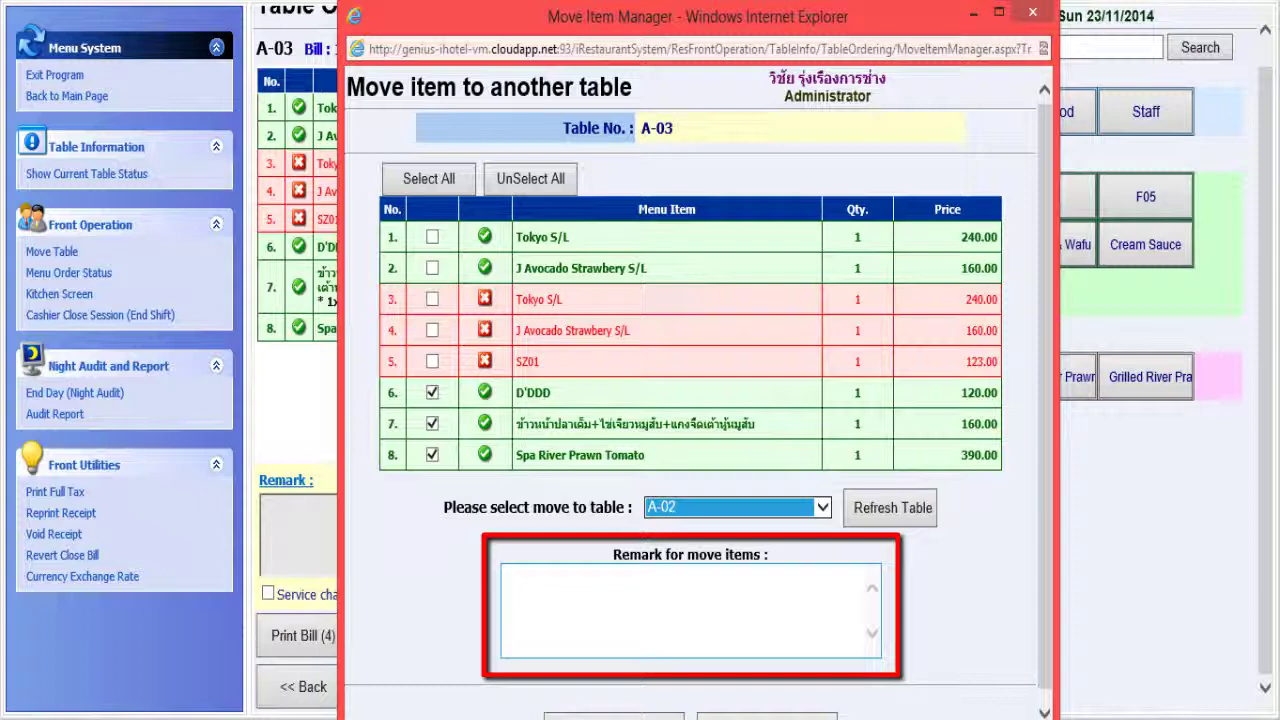
click(503, 570)
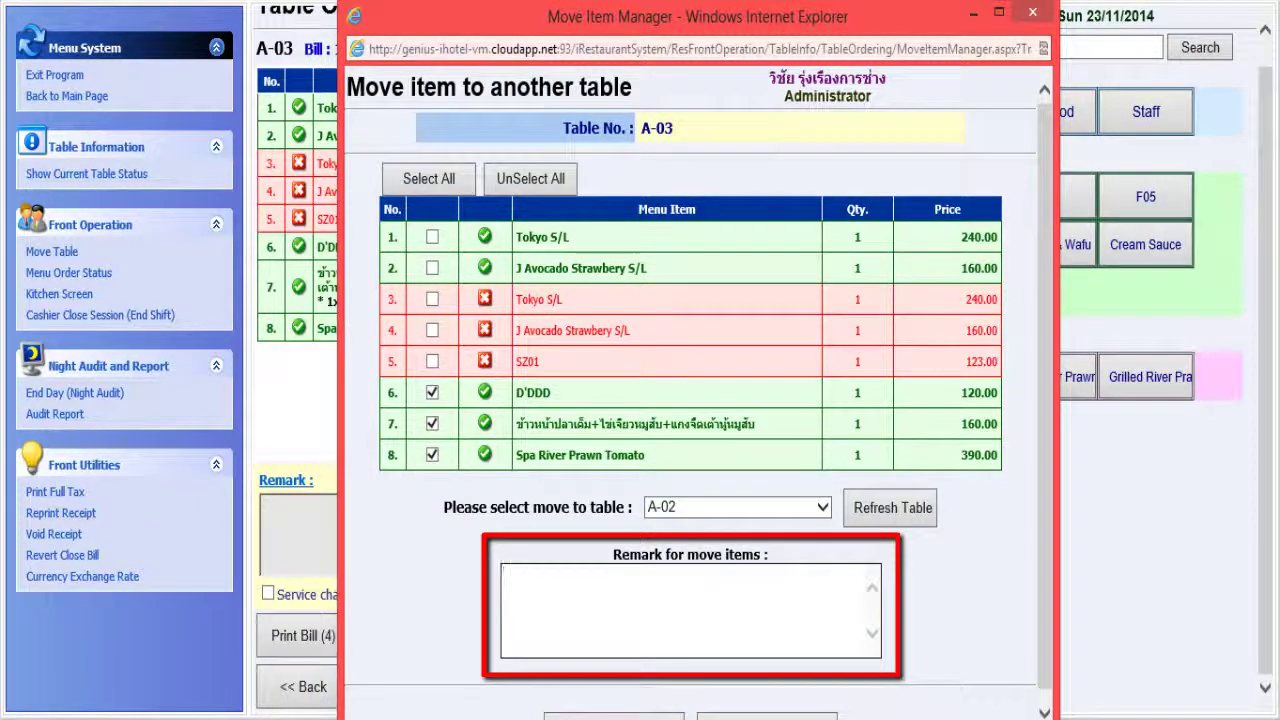
text(ลูกค้าขอย้ายโต๊ะ)
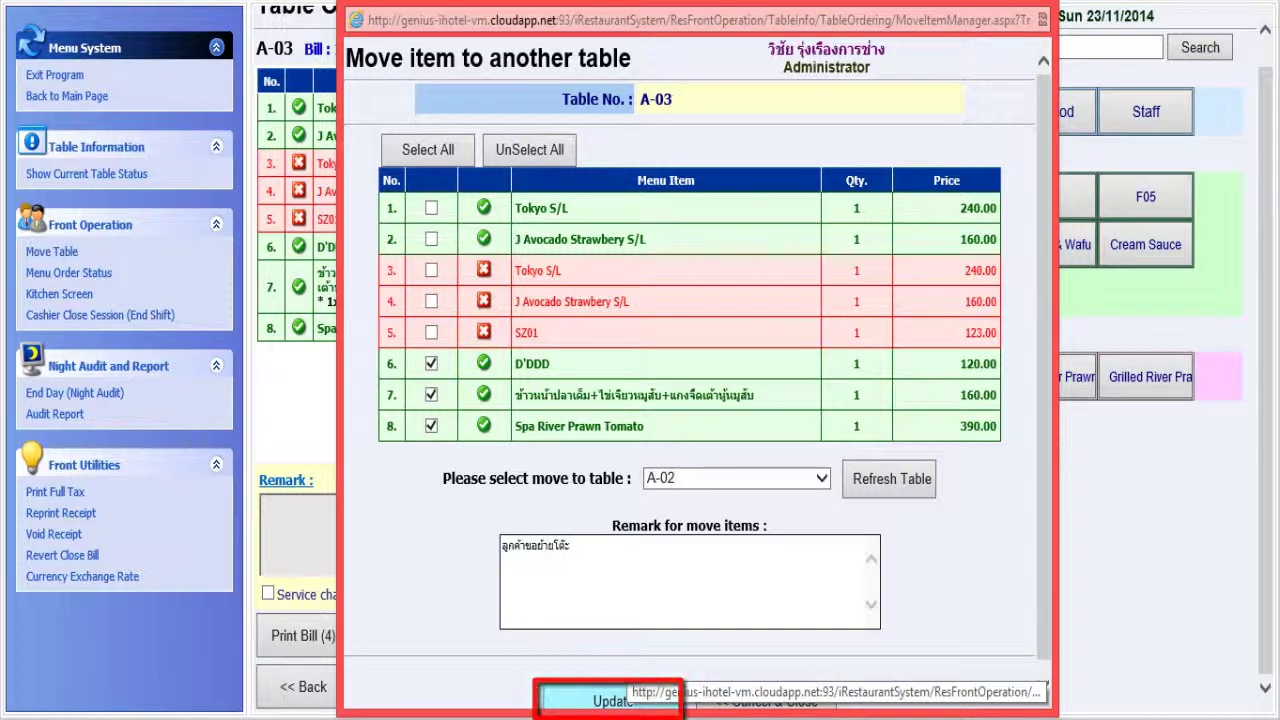
click(612, 699)
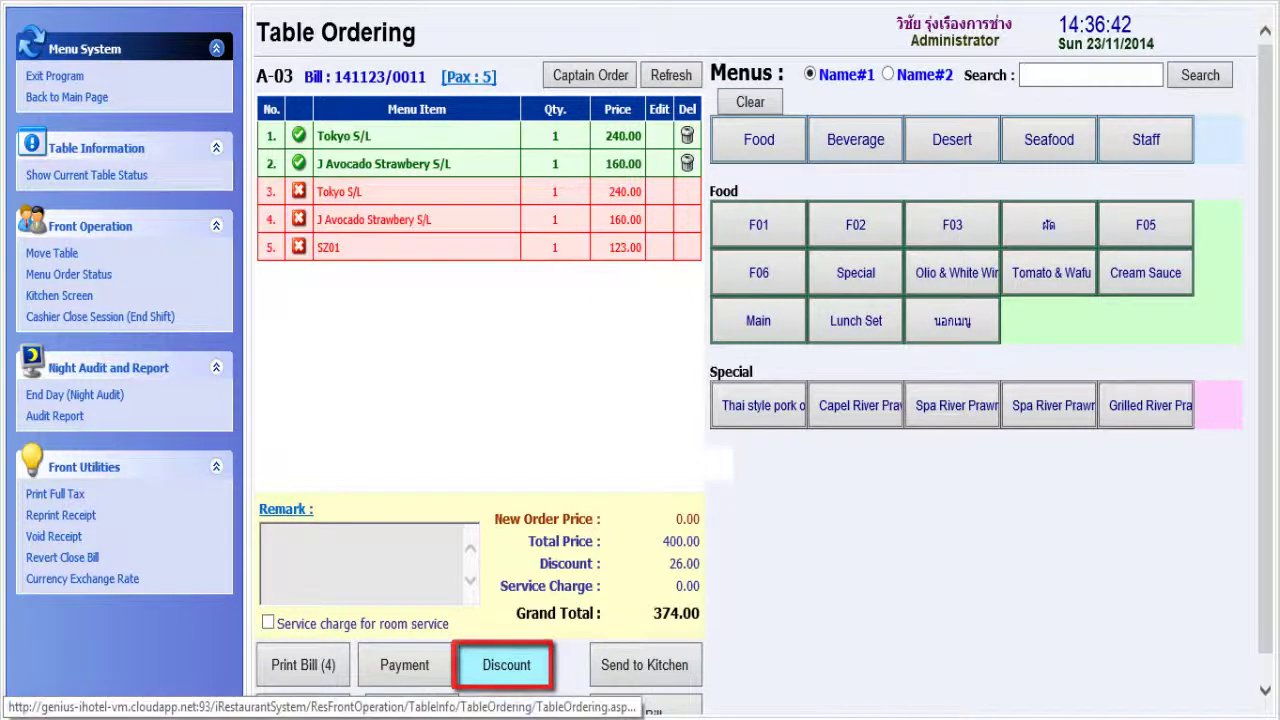
- Discount table A-03's bill with an item discount of 10 on Tokyo S/L and a 10% bill discount, and save
click(506, 665)
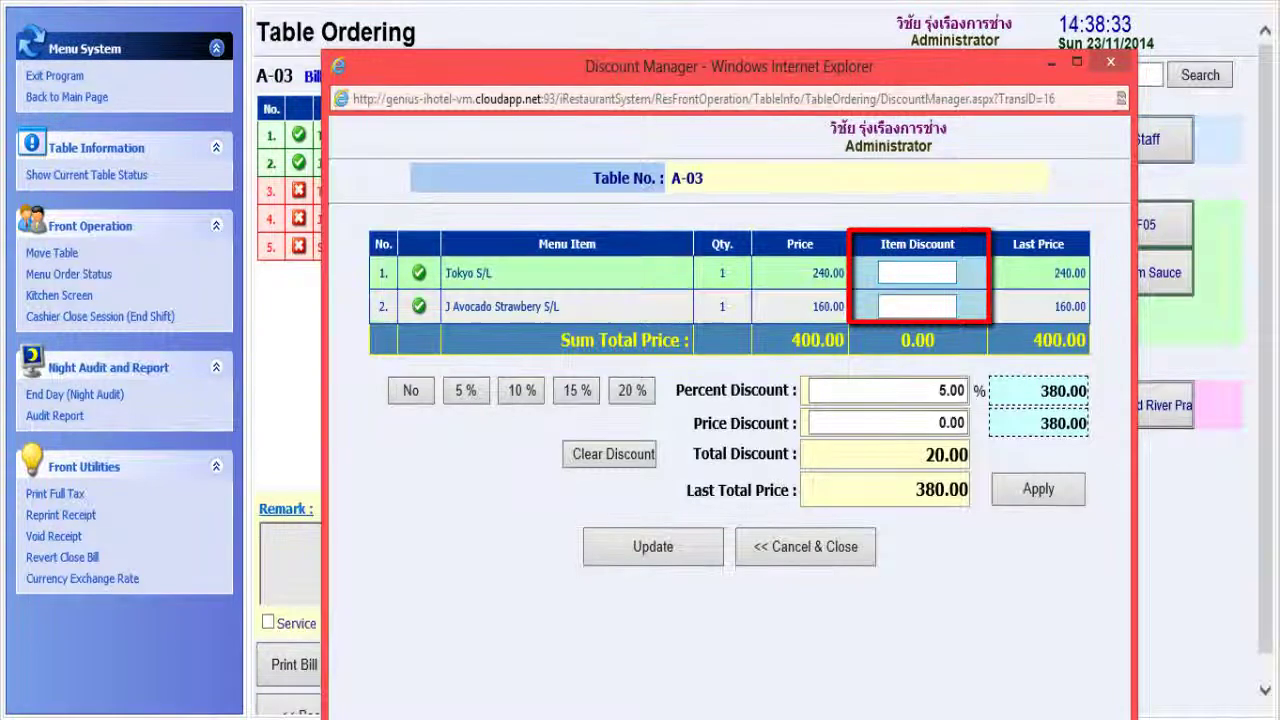
click(918, 272)
text(10)
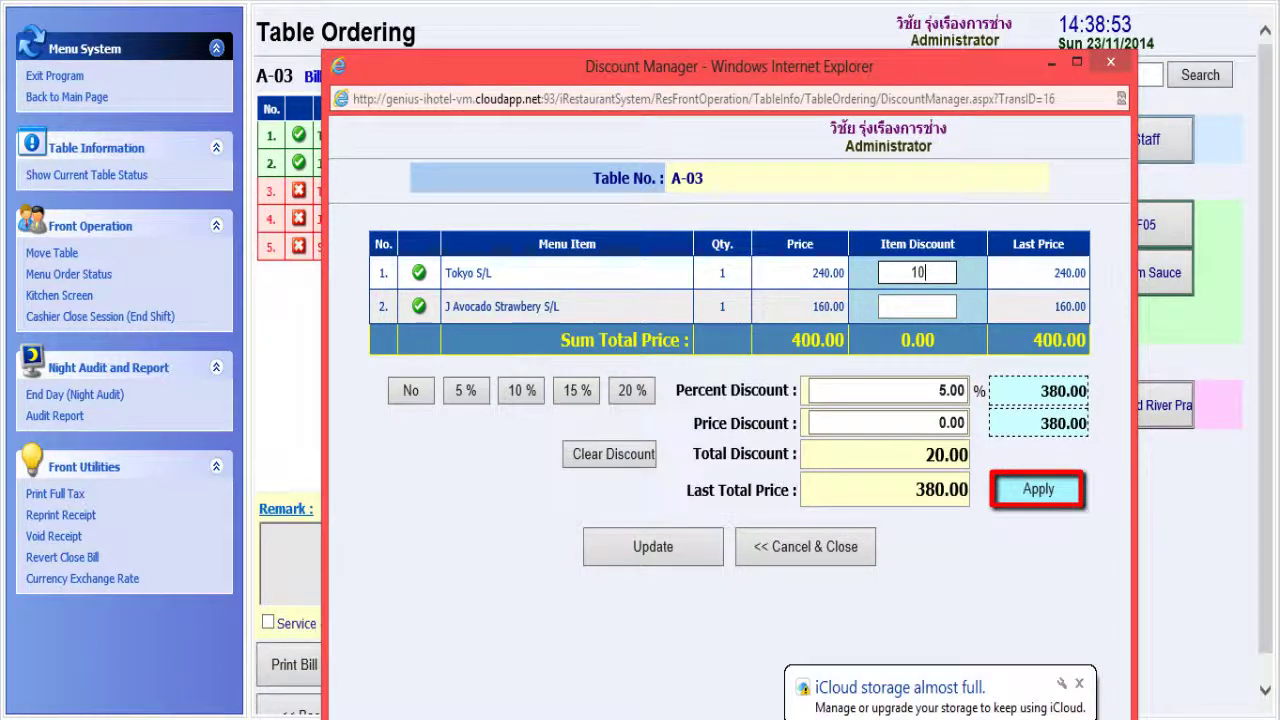
key(Return)
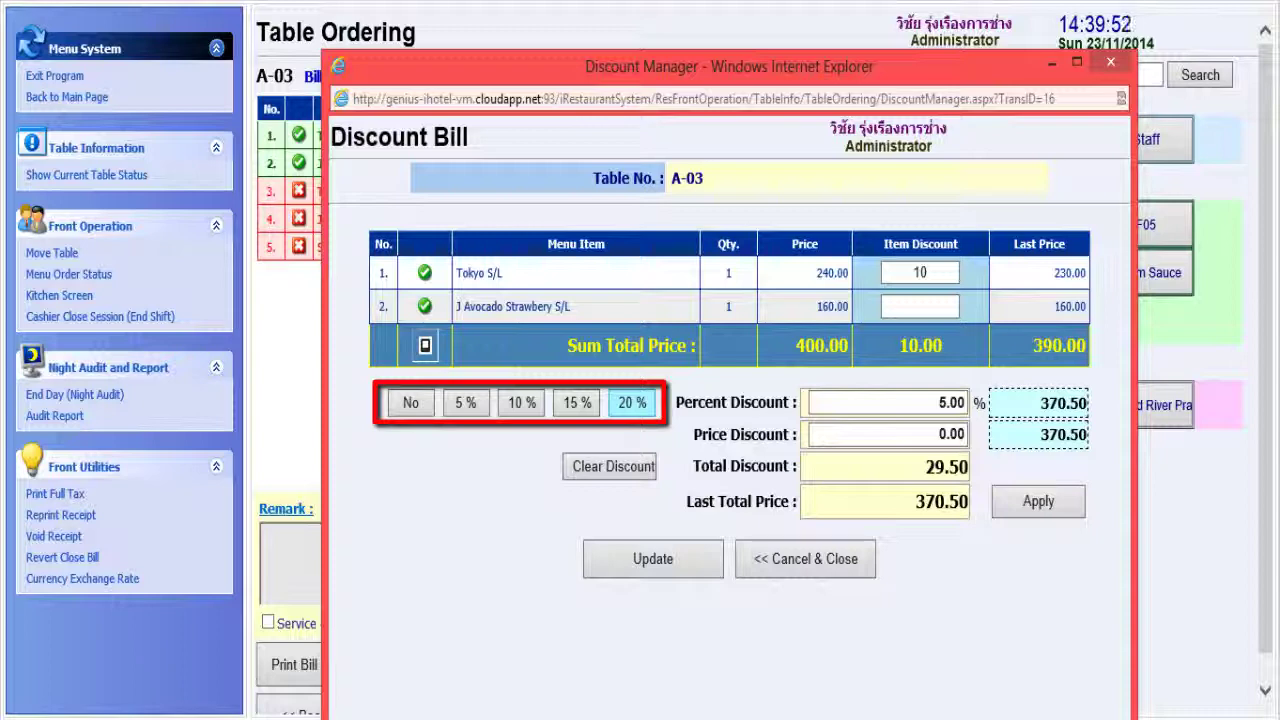
click(521, 402)
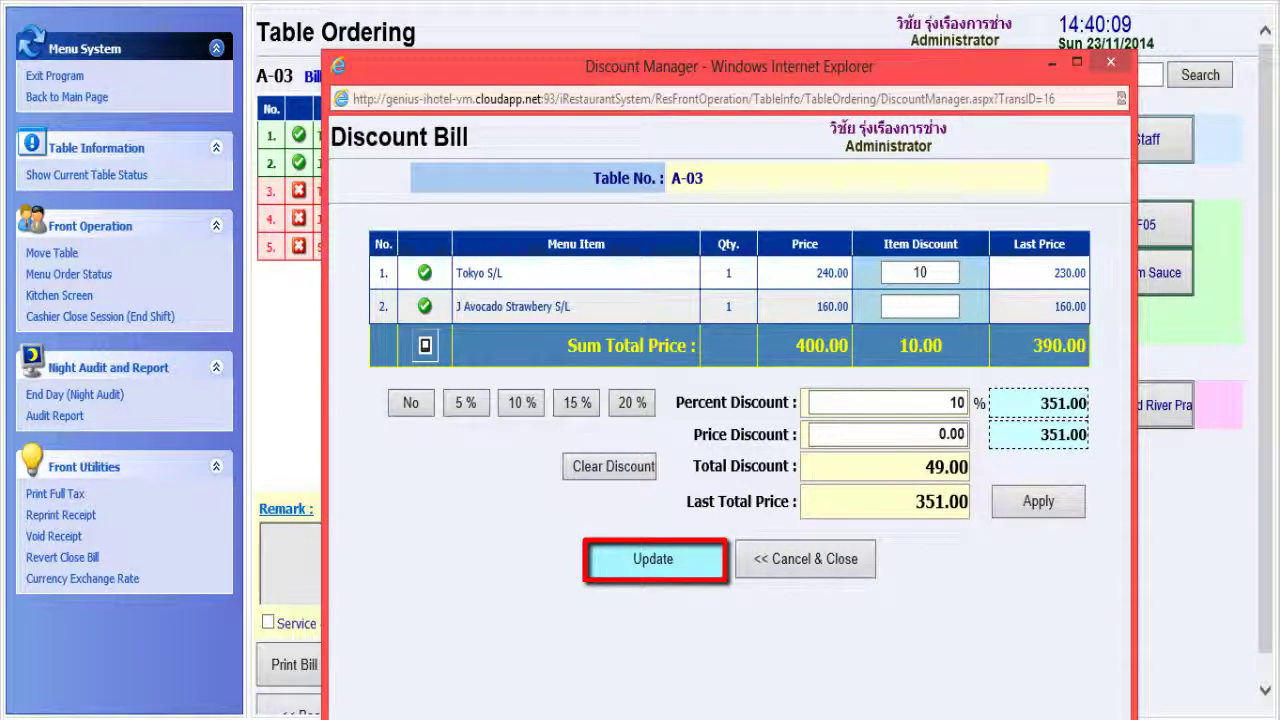
click(653, 559)
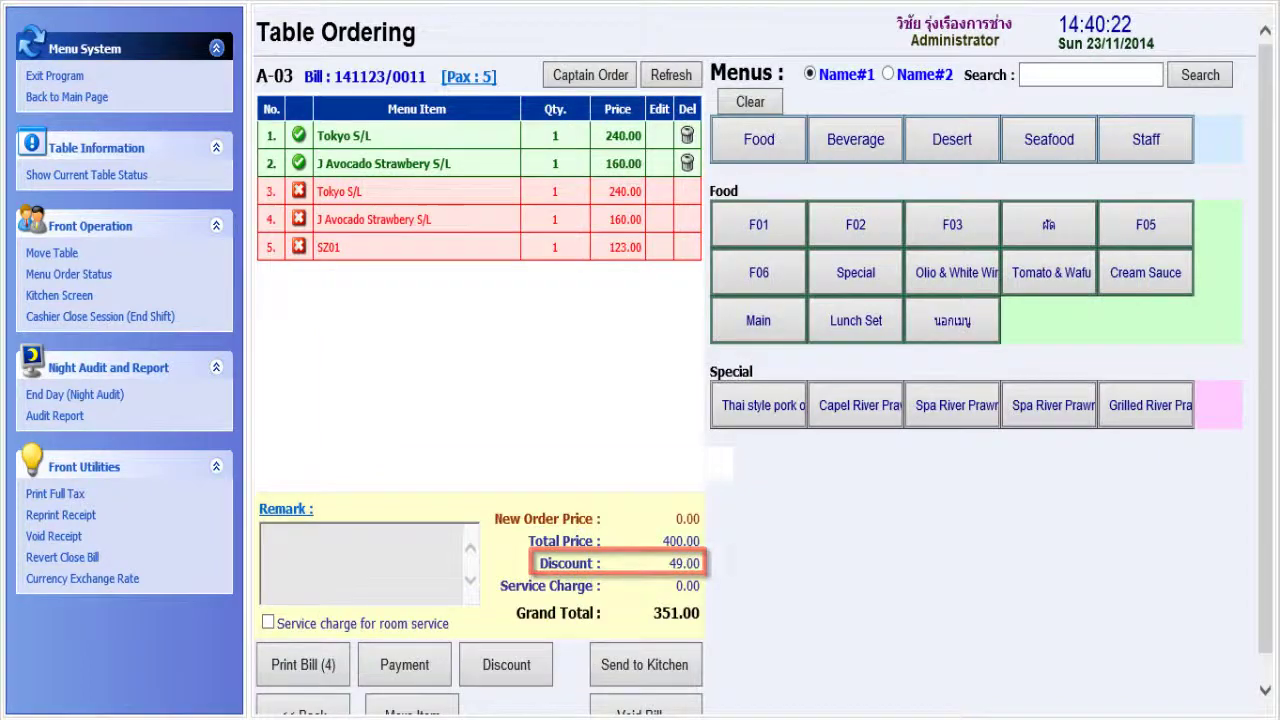
- Print the bill for table A-03
scroll(763, 360, down, 1)
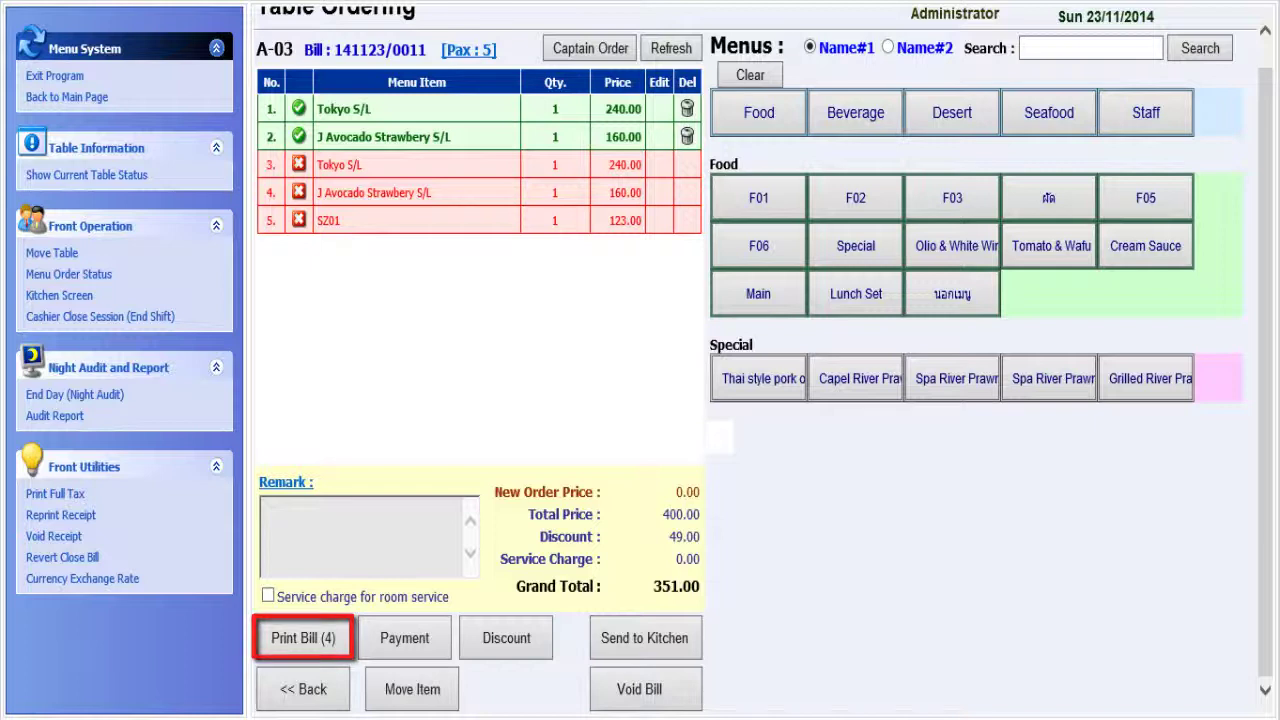
click(303, 637)
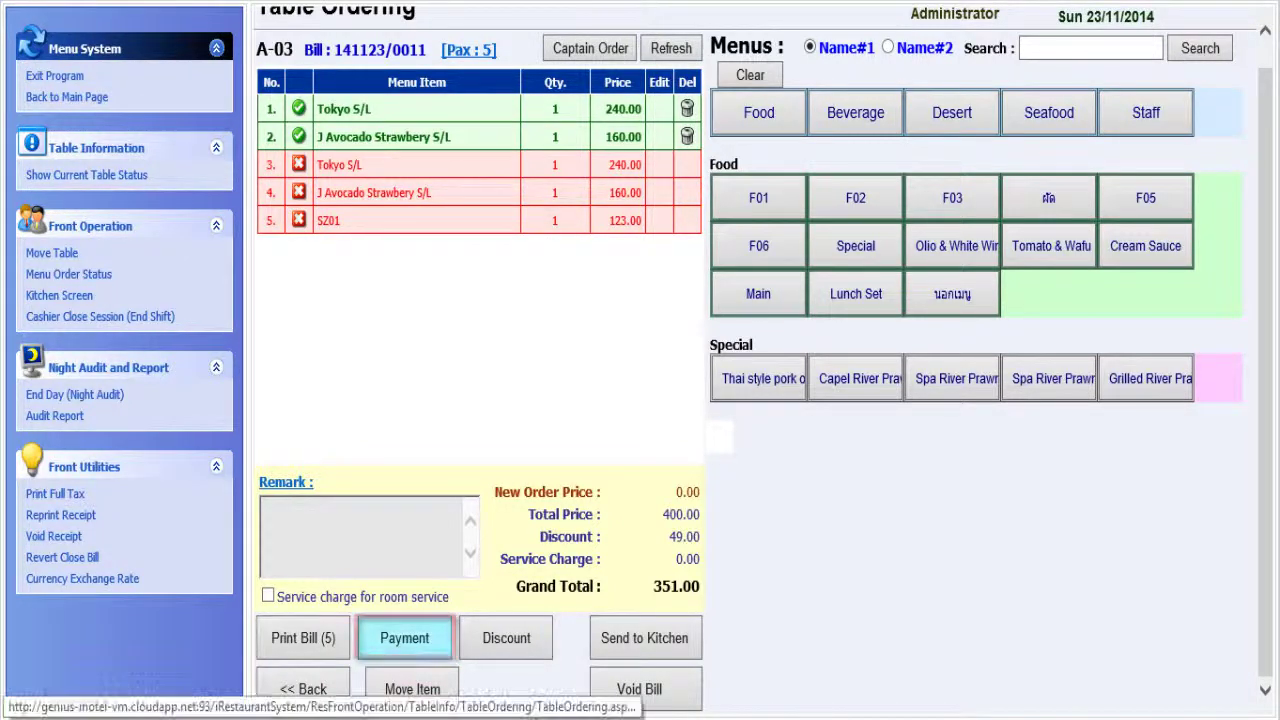
- Open the payment page for table A-03 and examine the bill totals, receipt options and payment methods
click(405, 637)
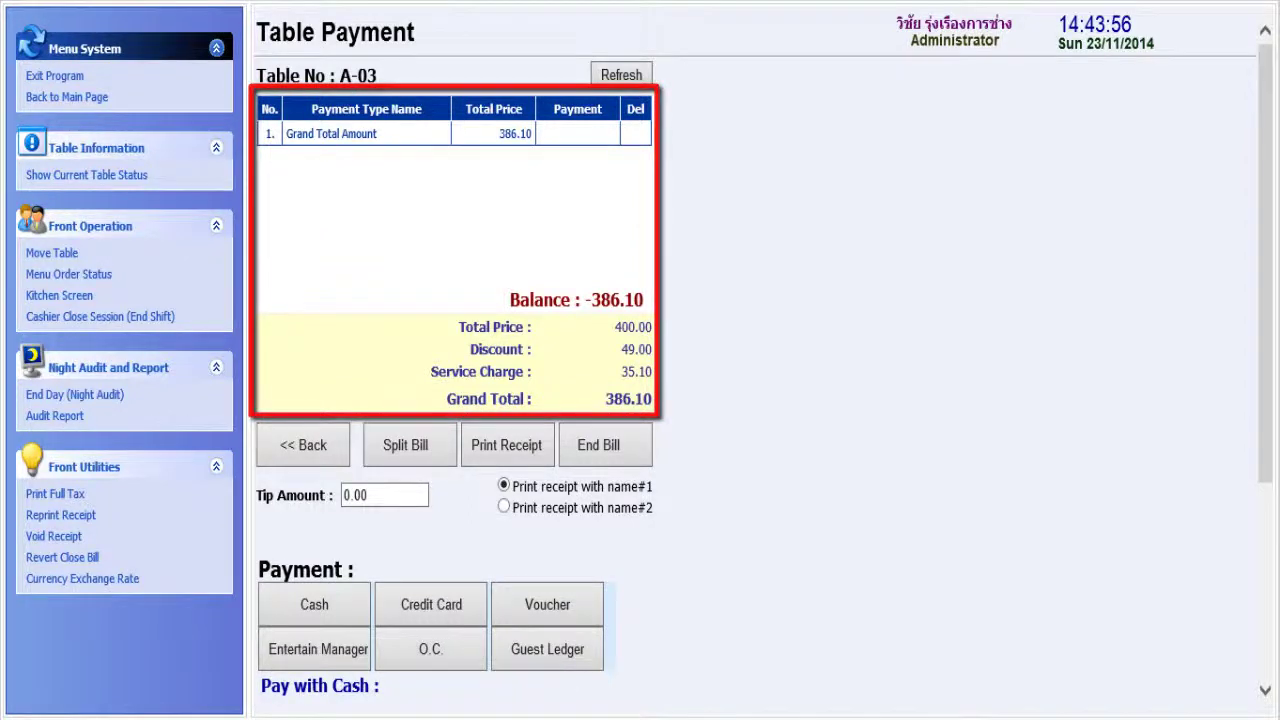
scroll(760, 360, down, 5)
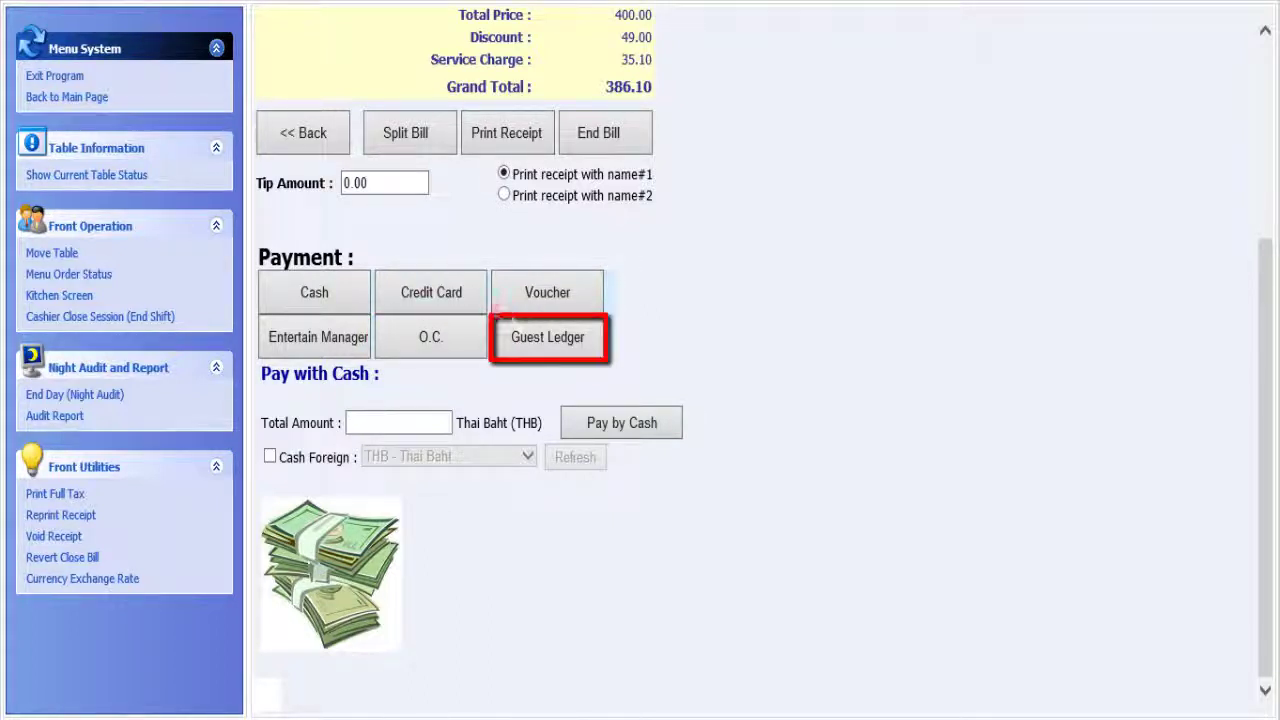
scroll(640, 360, up, 5)
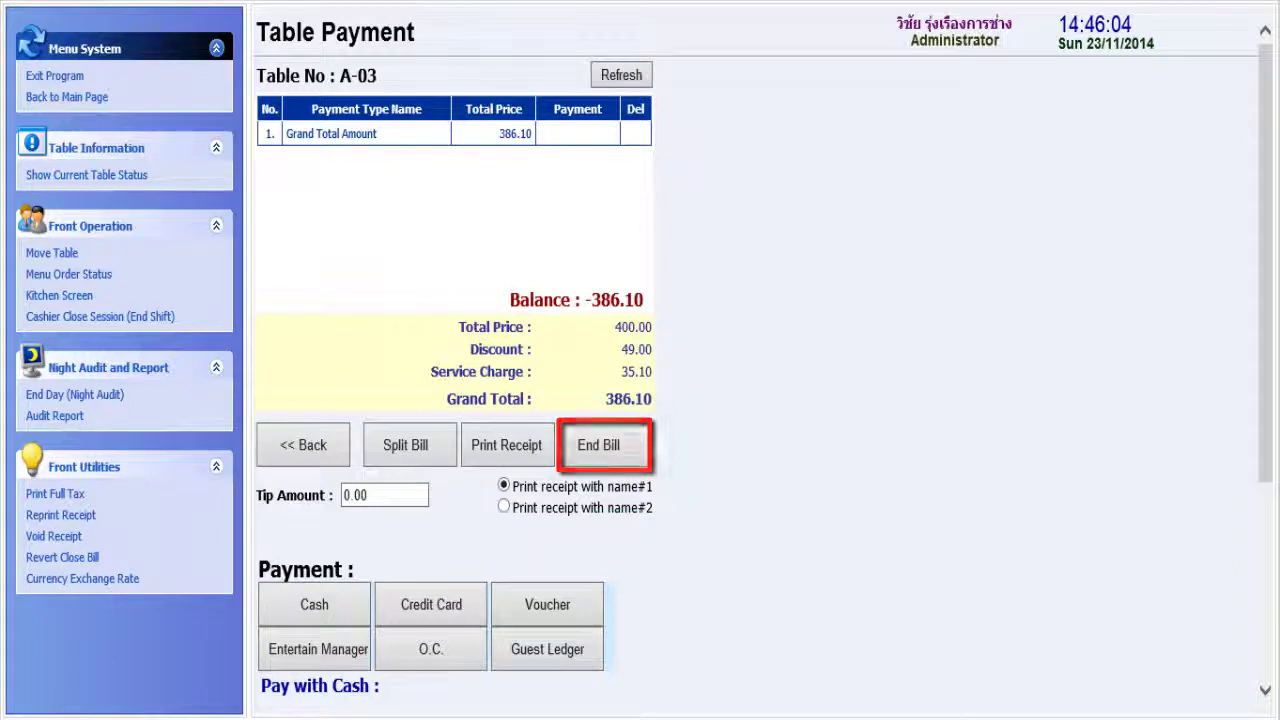
scroll(760, 360, down, 3)
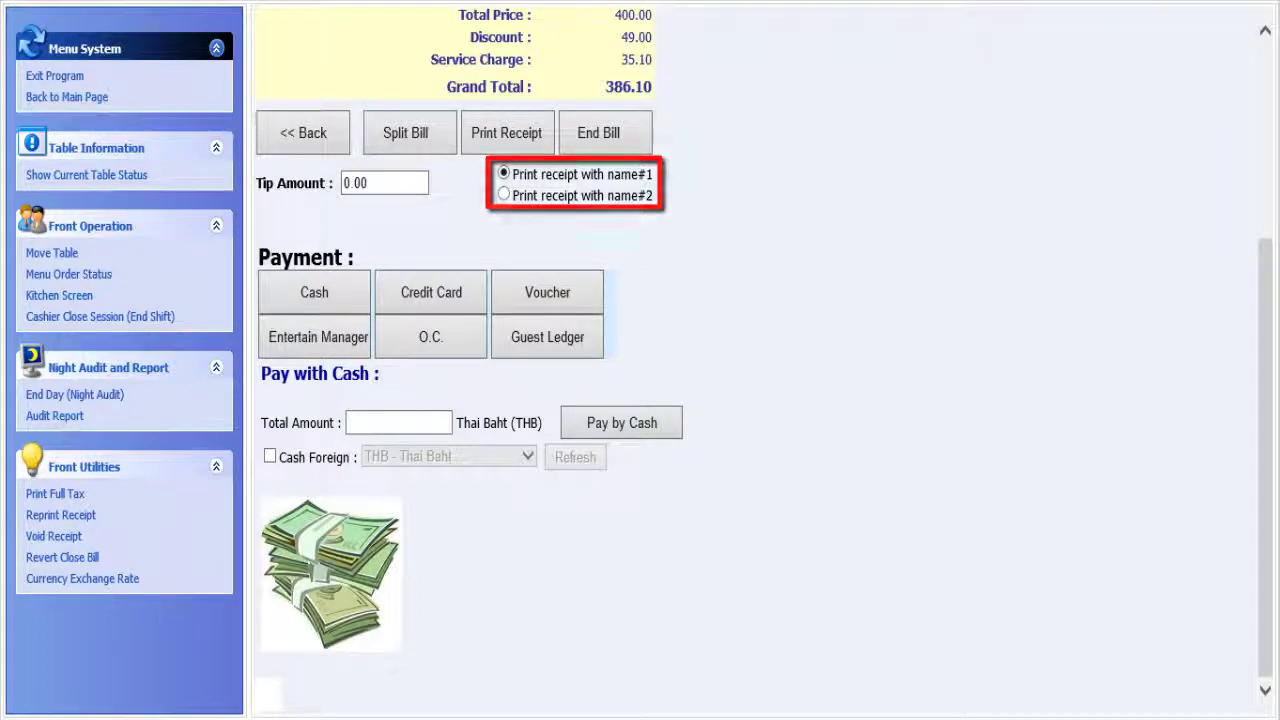
scroll(756, 360, up, 3)
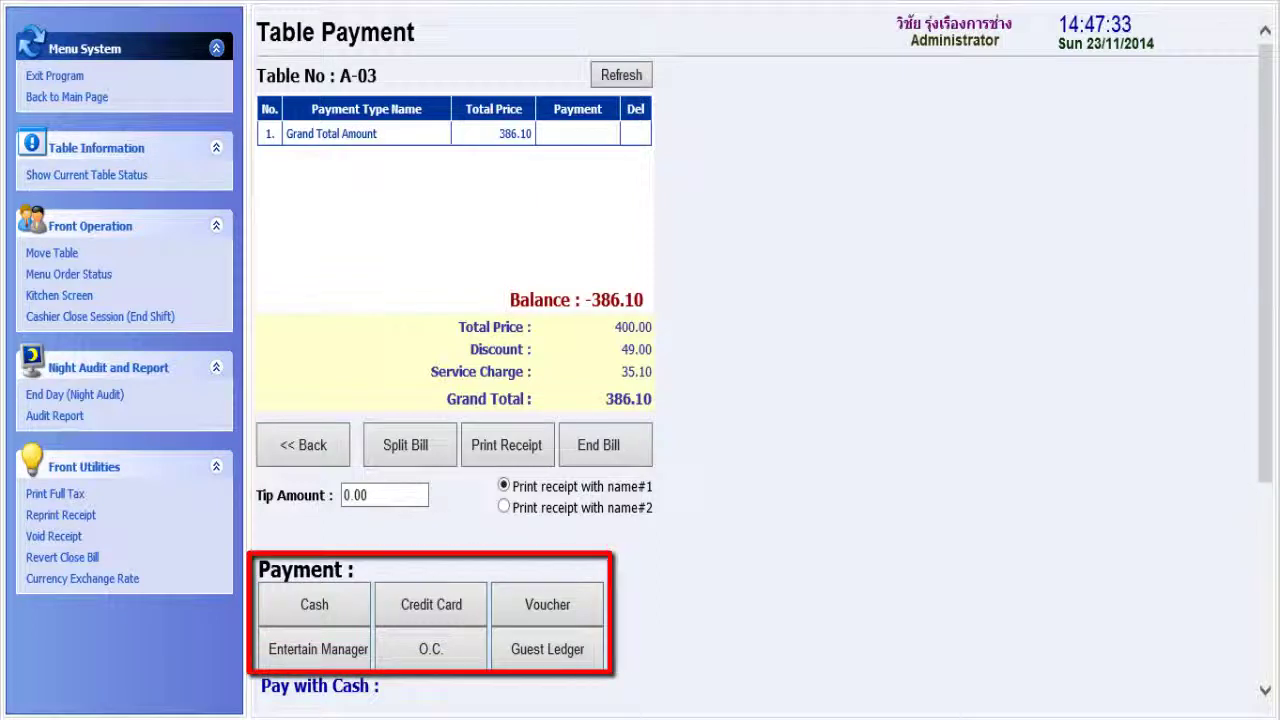
- Pay table A-03's bill in cash with a tendered amount of 400 Thai Baht
scroll(756, 360, down, 3)
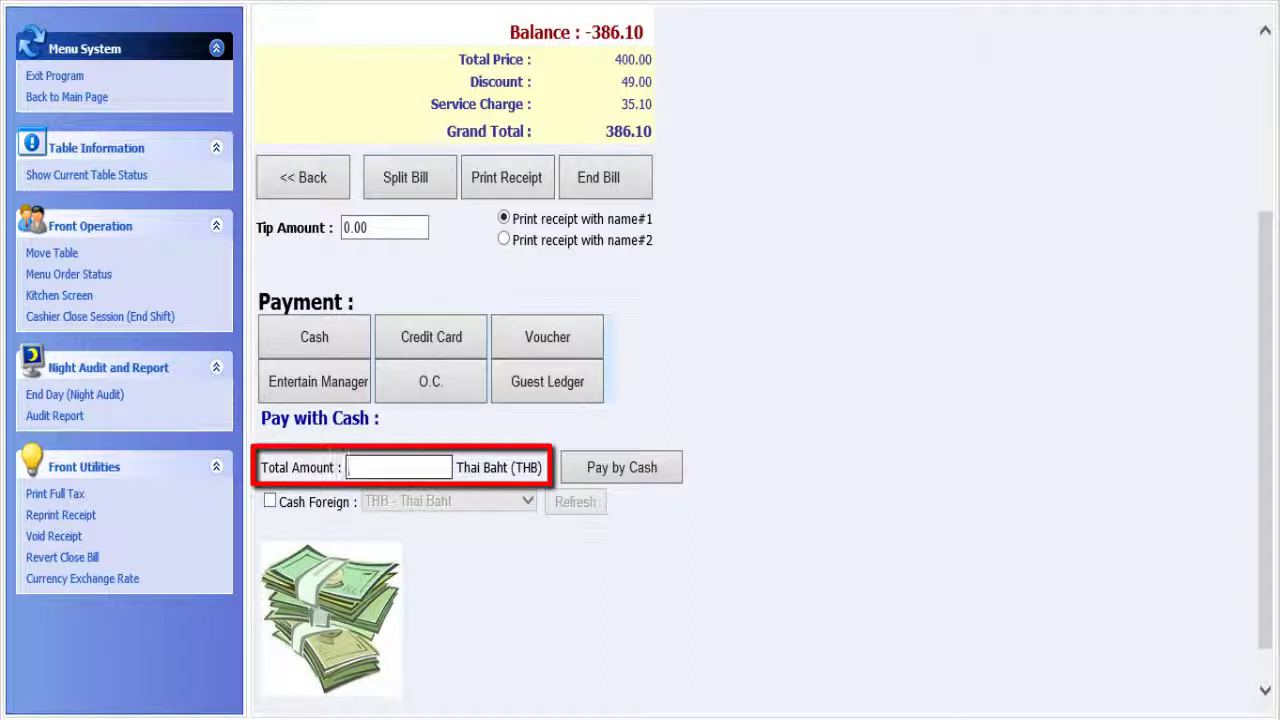
text(400)
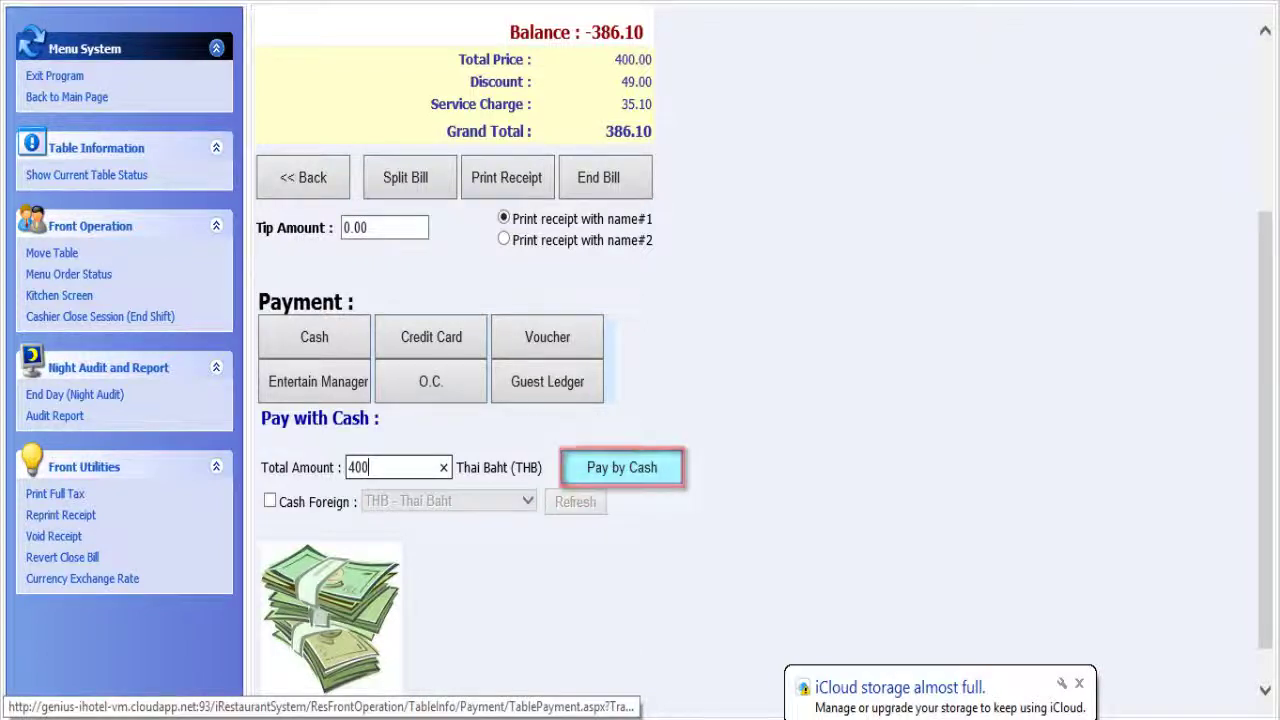
key(Return)
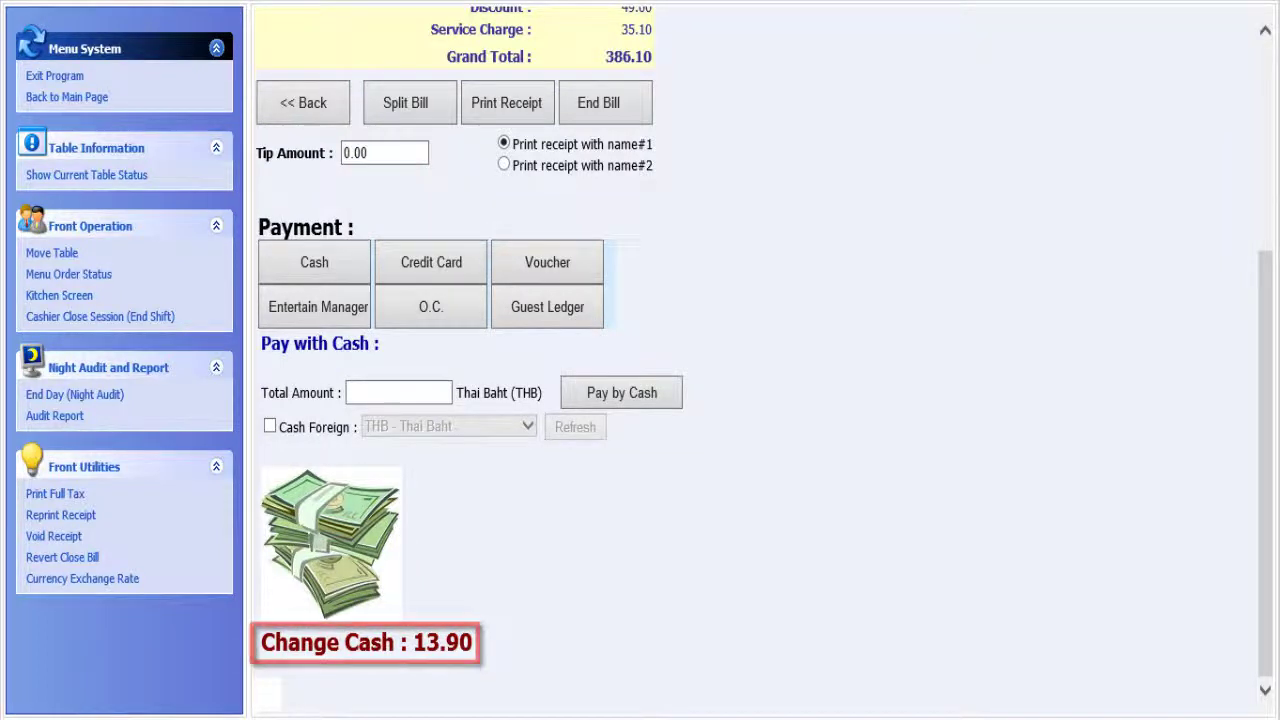
- Try to split table A-03's bill by adding a new split with an amount of 100
scroll(455, 360, up, 5)
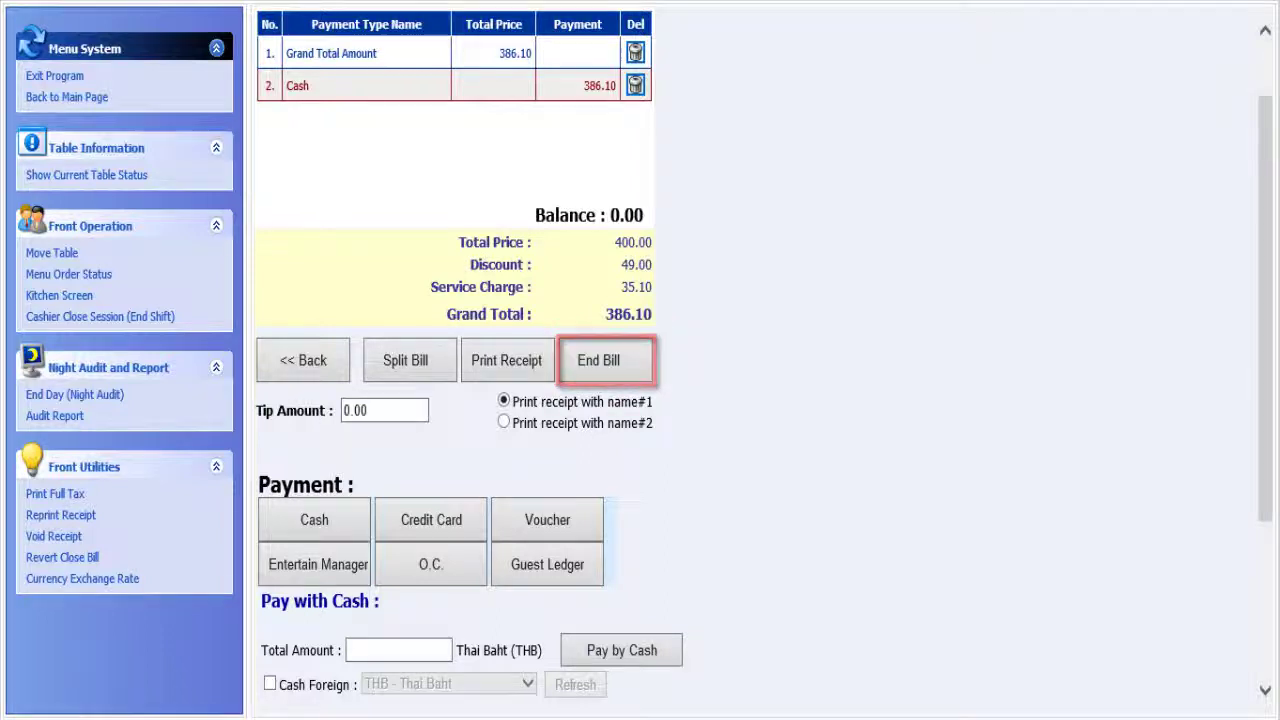
scroll(455, 360, up, 1)
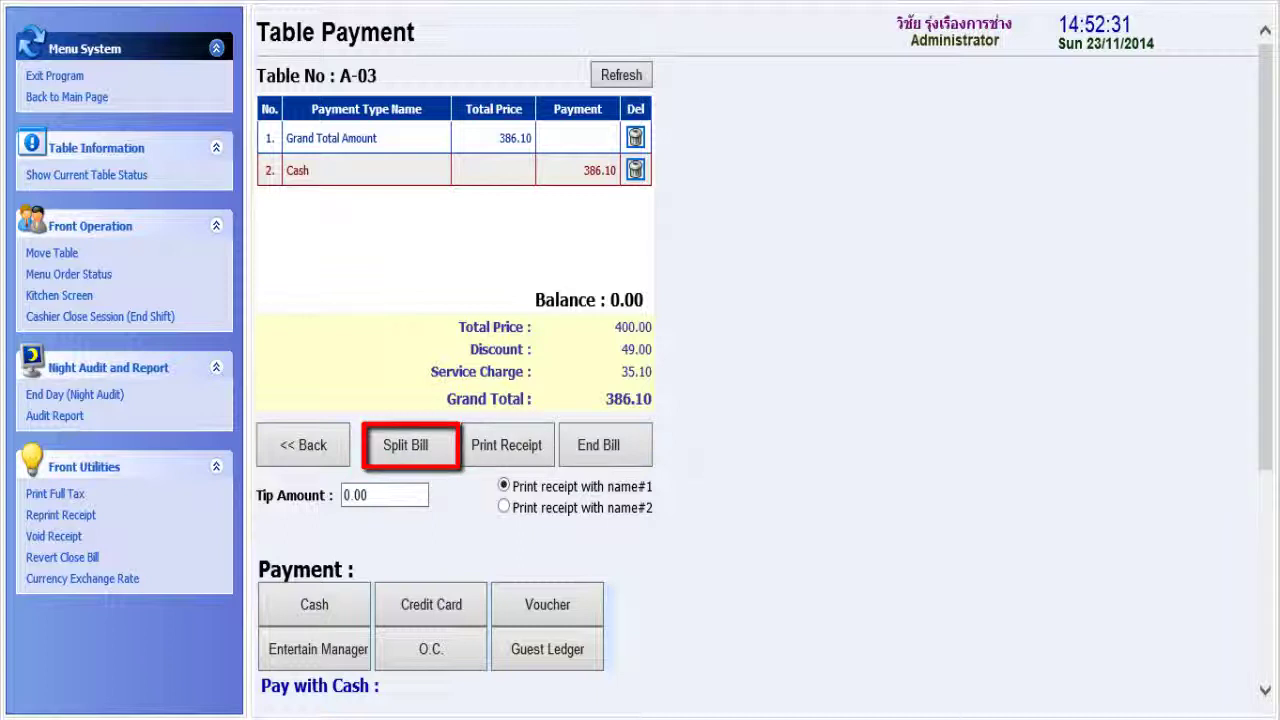
click(405, 445)
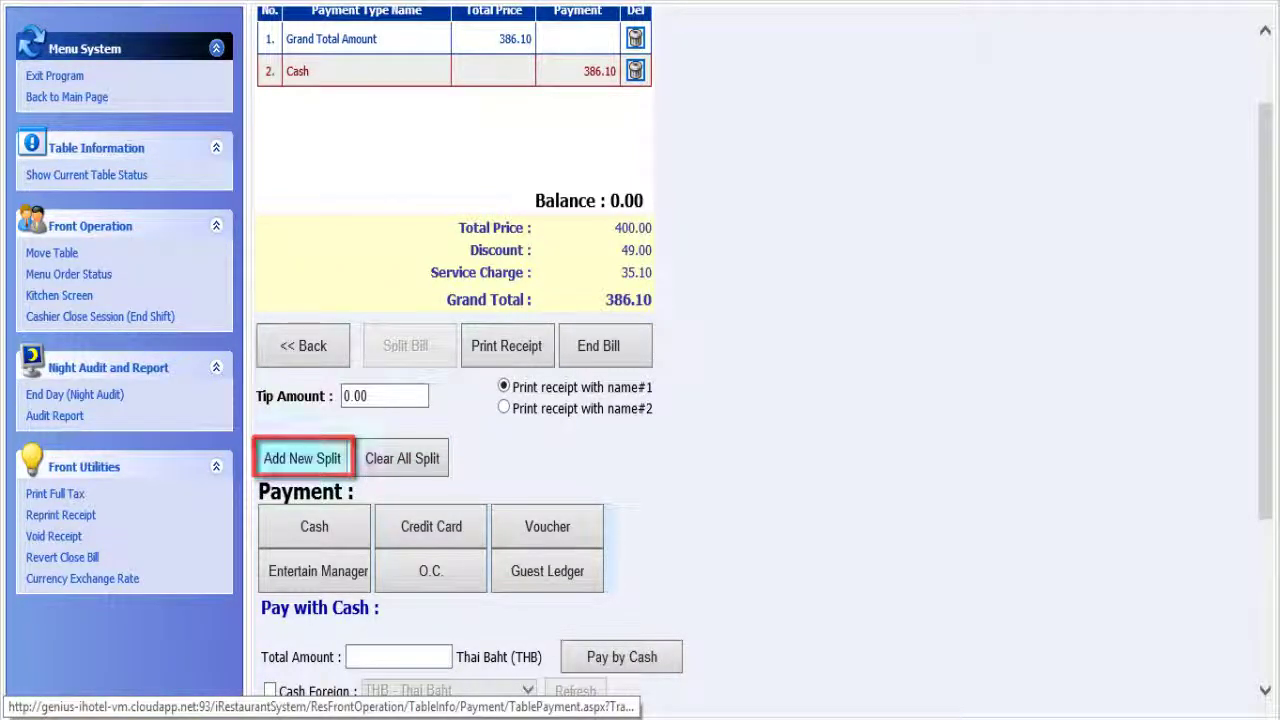
click(302, 458)
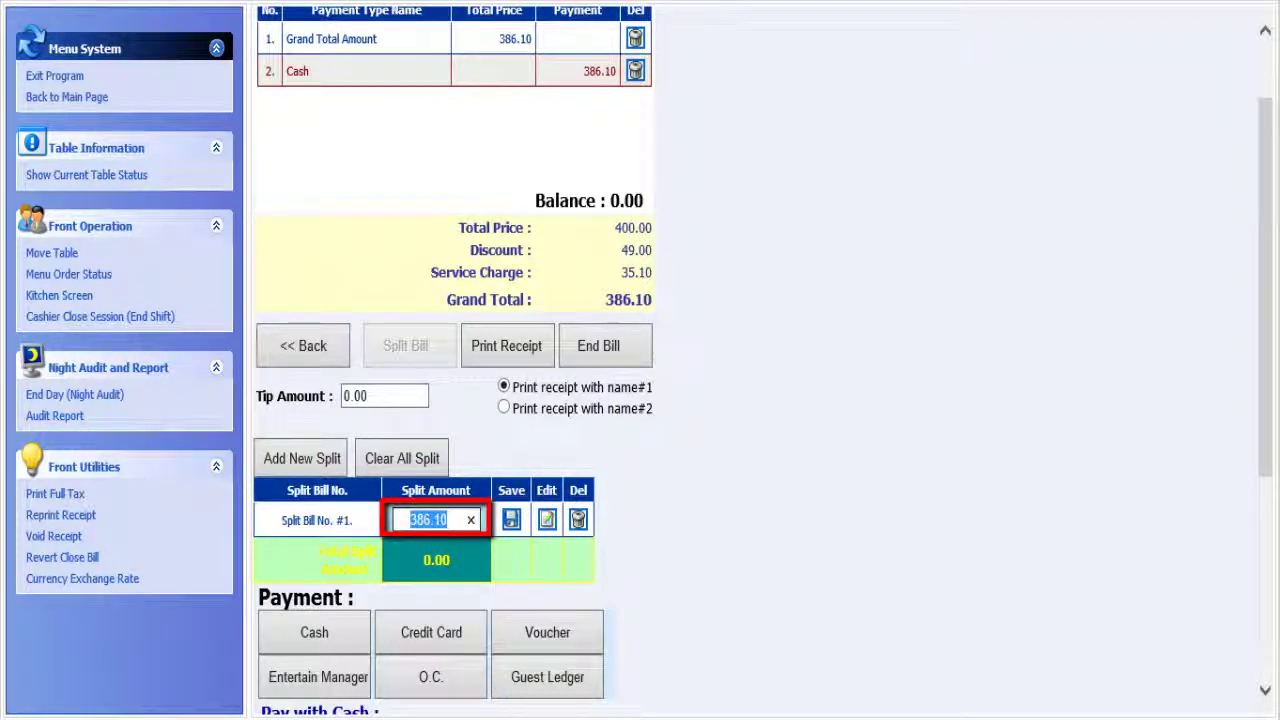
text(100)
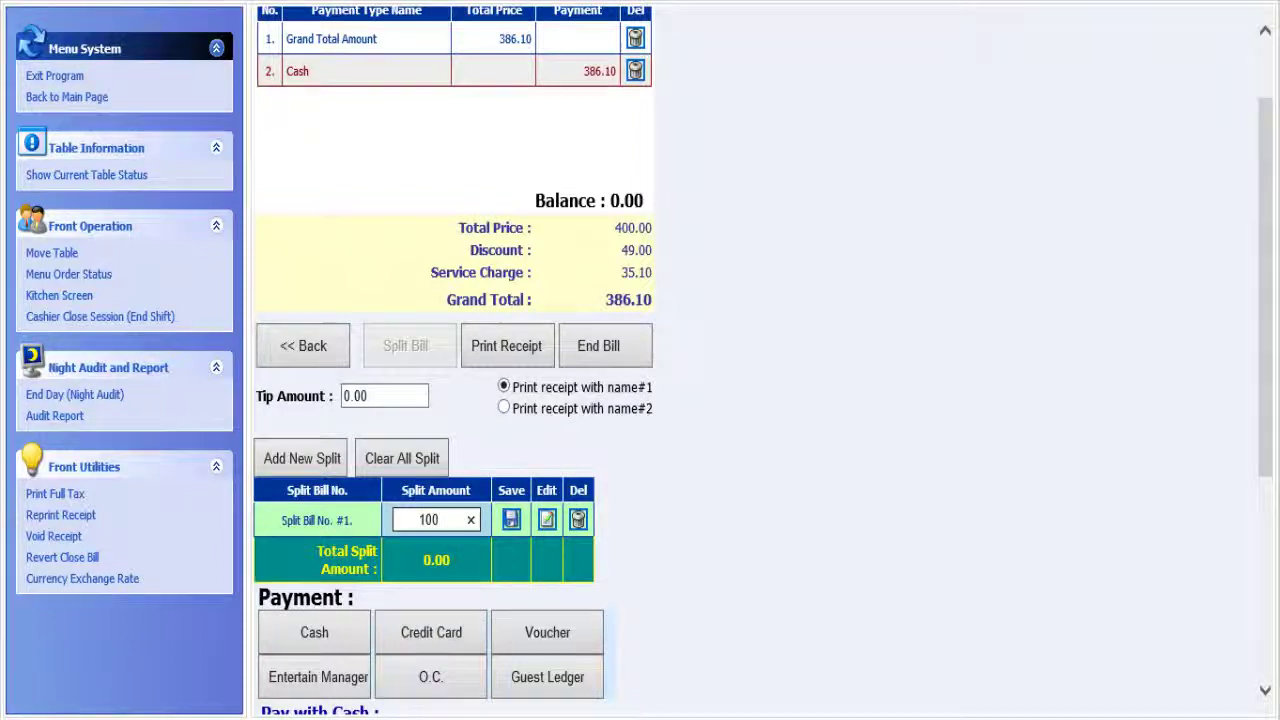
key(Return)
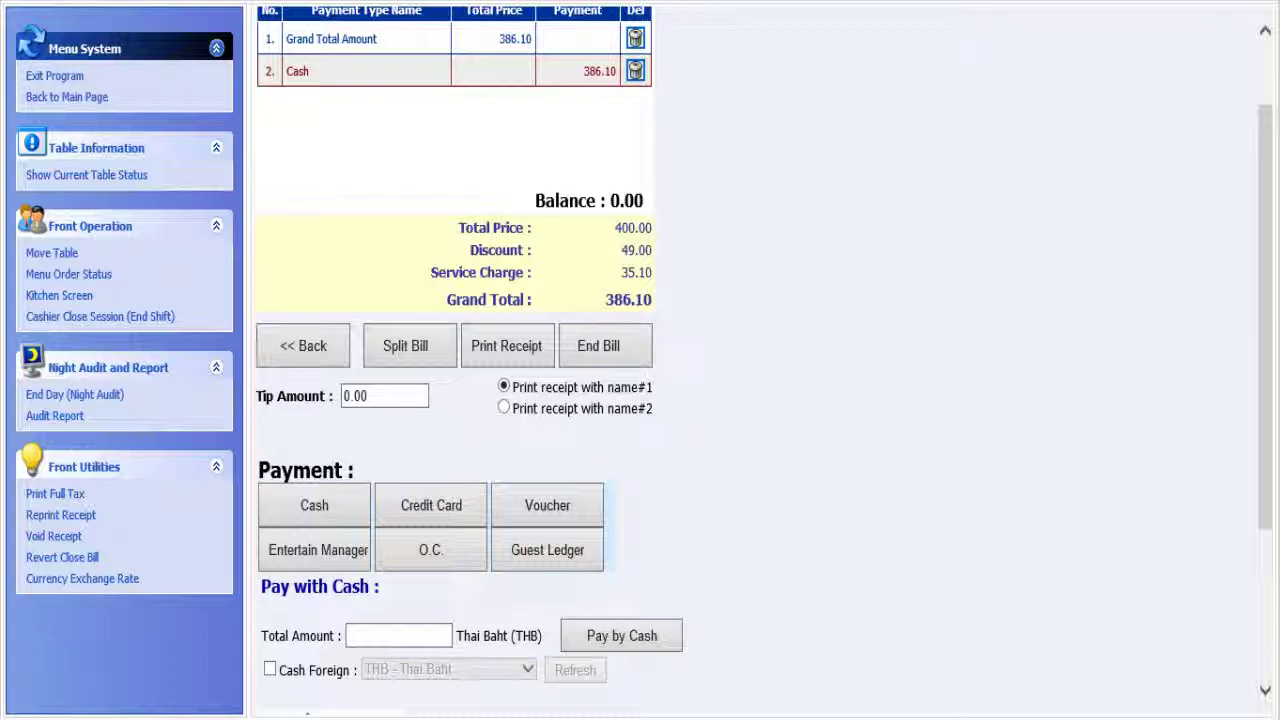
scroll(760, 360, up, 2)
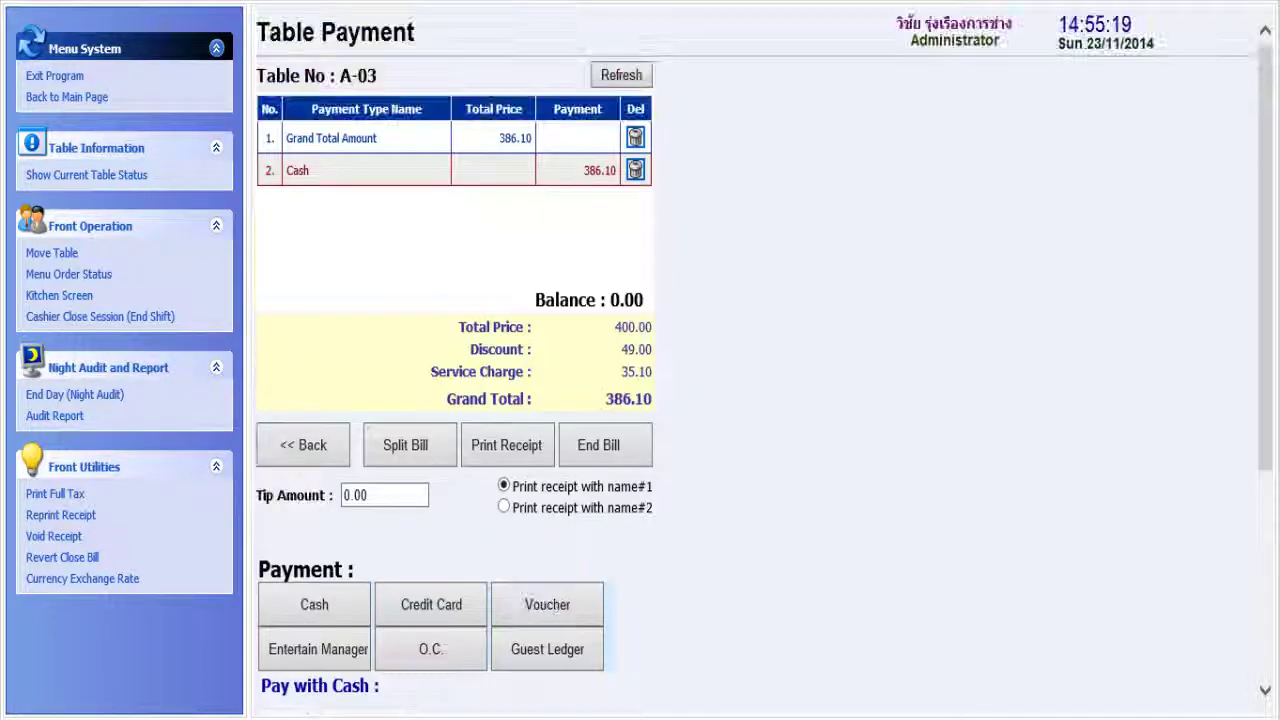